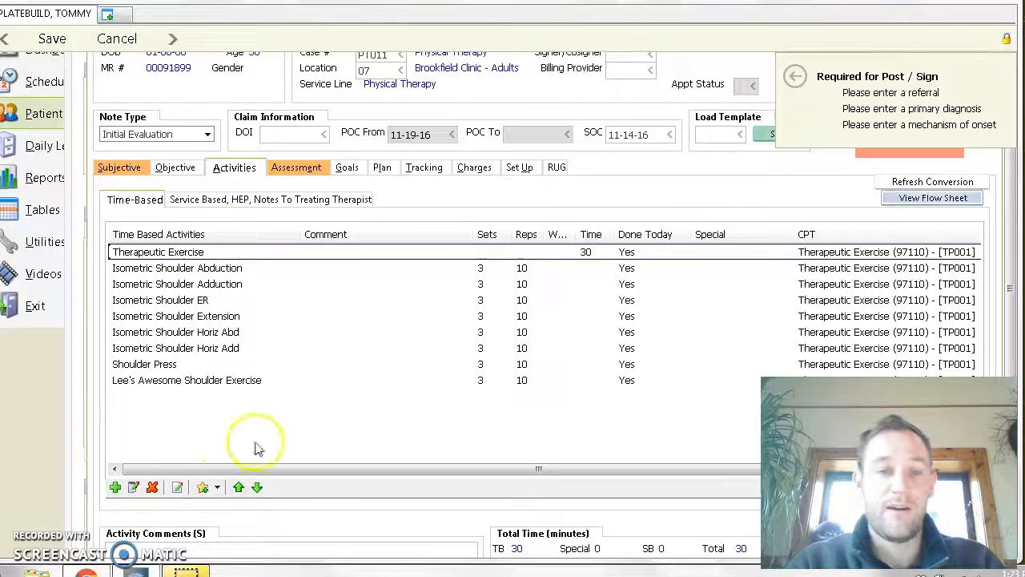
Step: Save the current activity set as a template named "Lee's Awesome Shoulder Set Stage 1" for the current user, overwriting the existing one
click(215, 487)
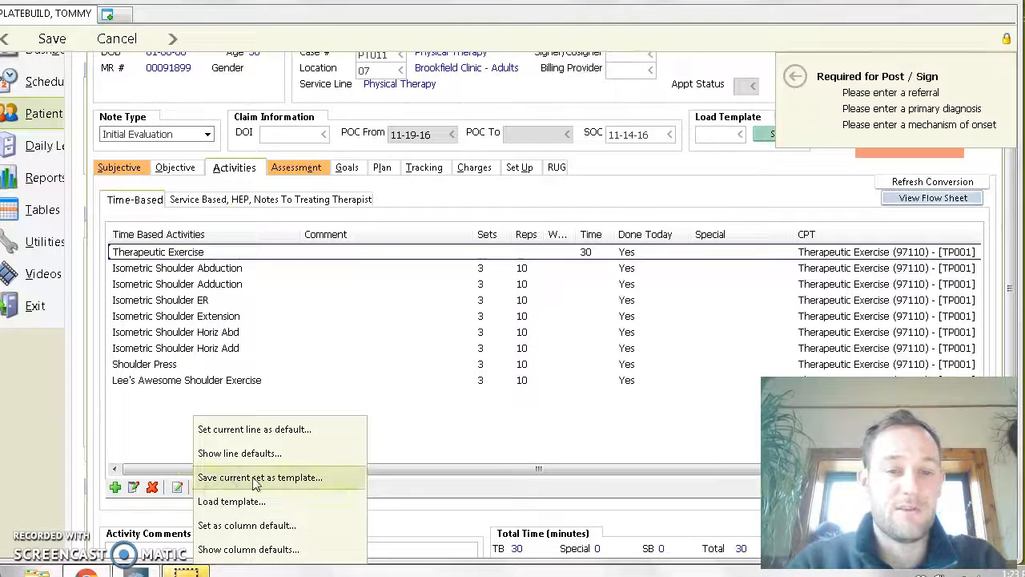
click(245, 482)
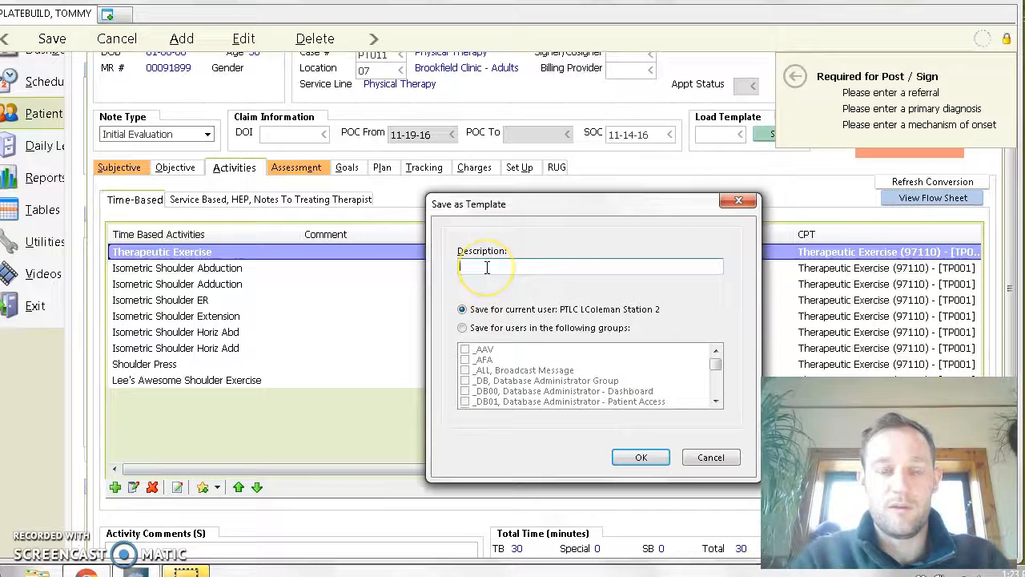
text(Lee's Awesom)
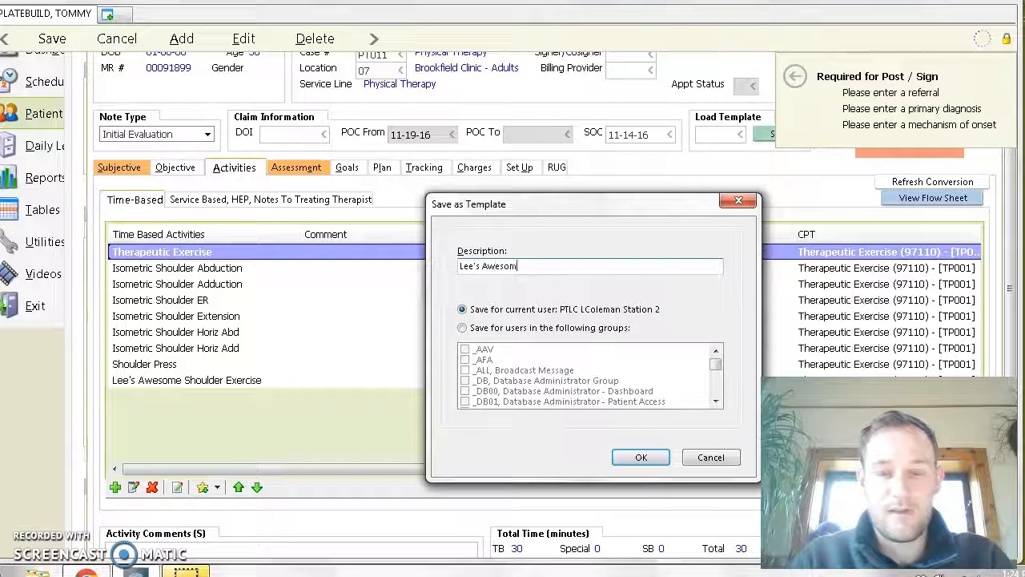
text(e SHould)
key(BackSpace)
key(BackSpace)
key(BackSpace)
key(BackSpace)
key(BackSpace)
text(hou)
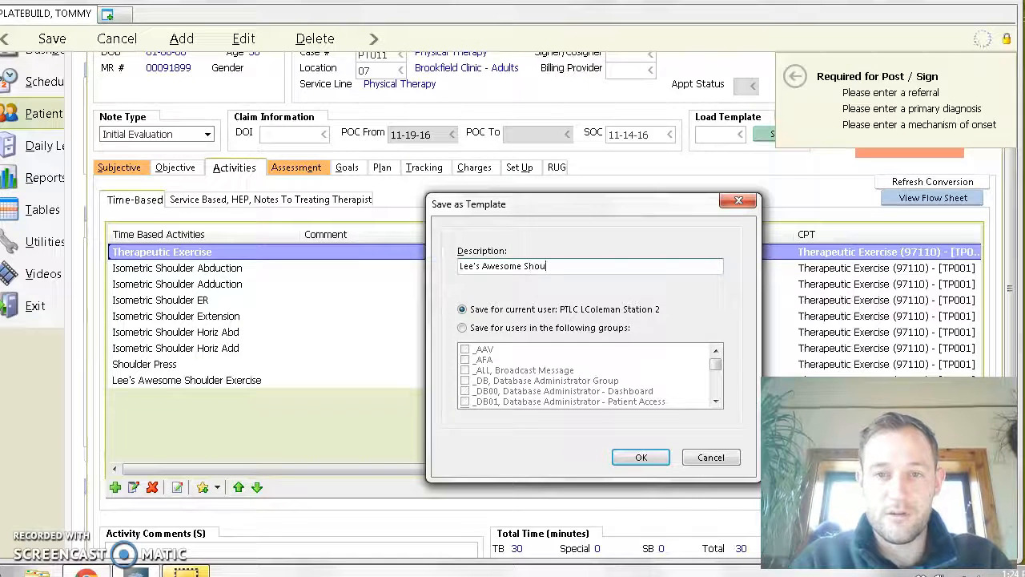
text(lder Set)
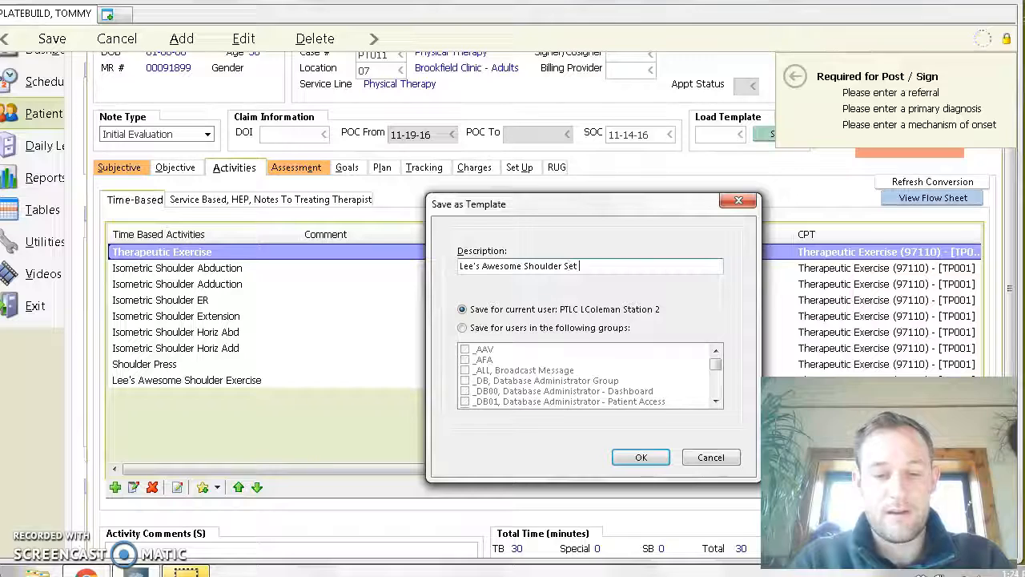
text( Stage 1)
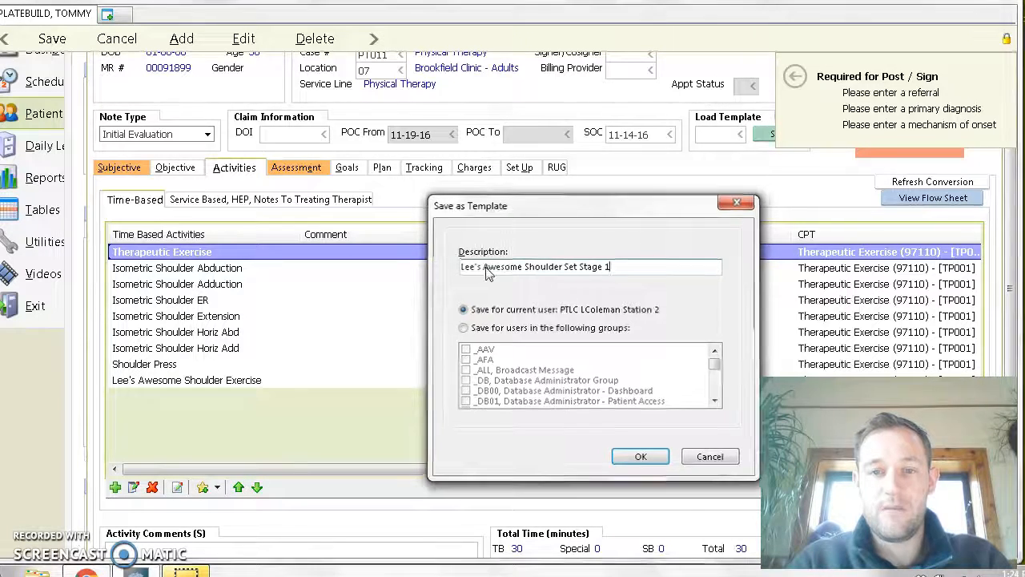
key(Return)
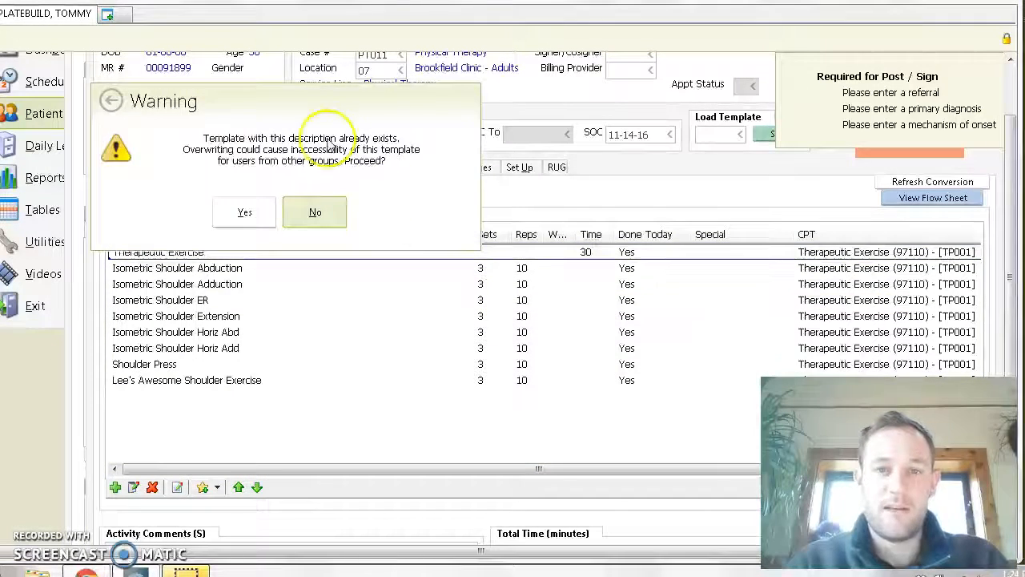
click(246, 213)
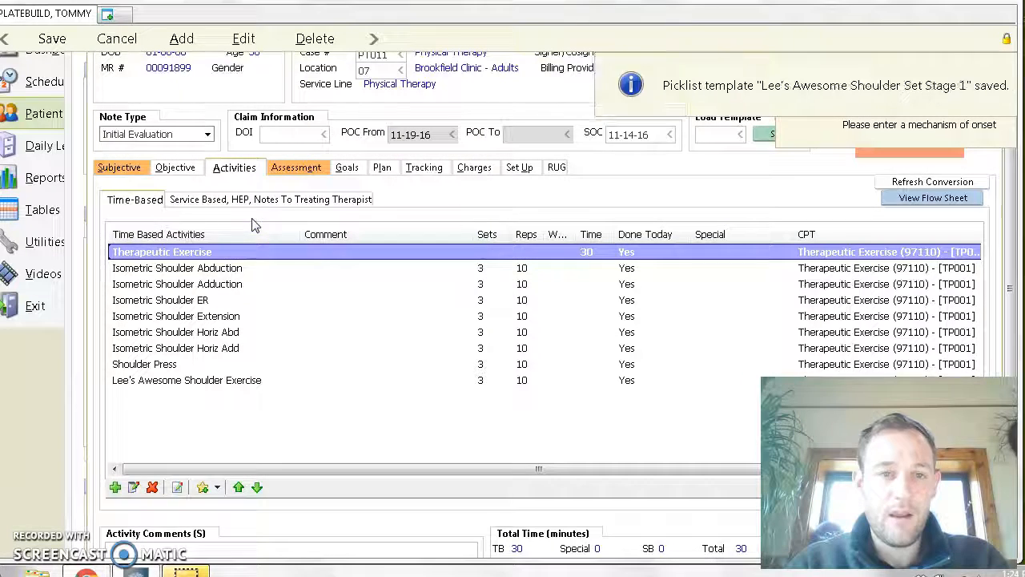
Step: Delete all activities from the time-based activities list, from Therapeutic Exercise through Lee's Awesome Shoulder Exercise
click(160, 383)
shift+click(176, 252)
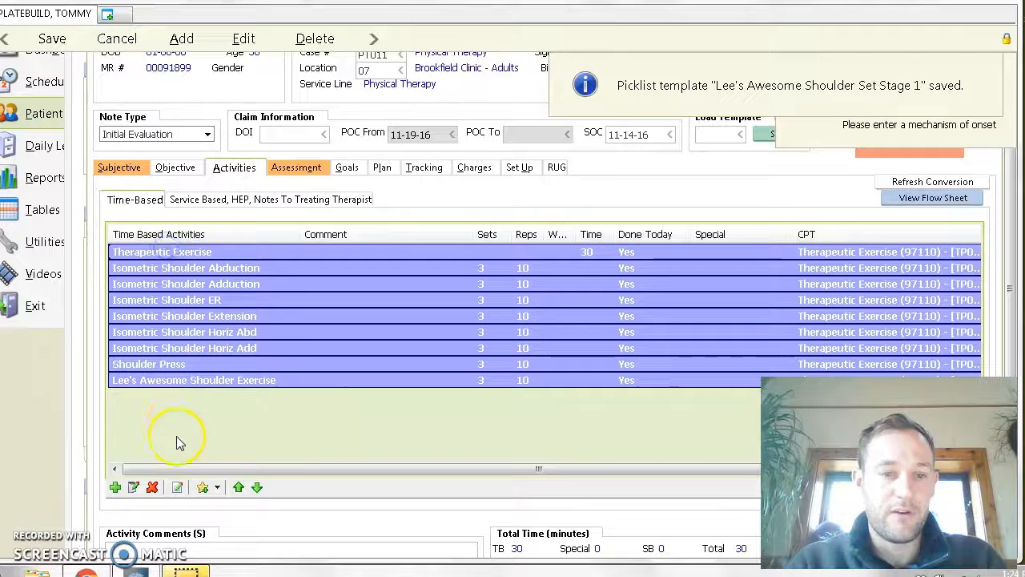
click(152, 487)
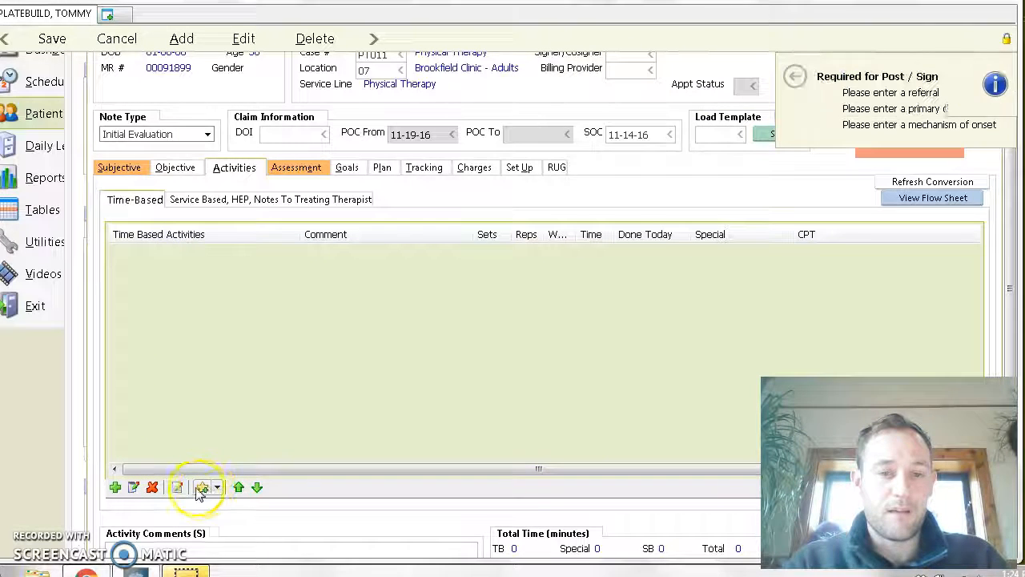
Step: Load the personal template "Lee's Awesome Shoulder Set Stage 1" into the empty time-based activities list
click(202, 487)
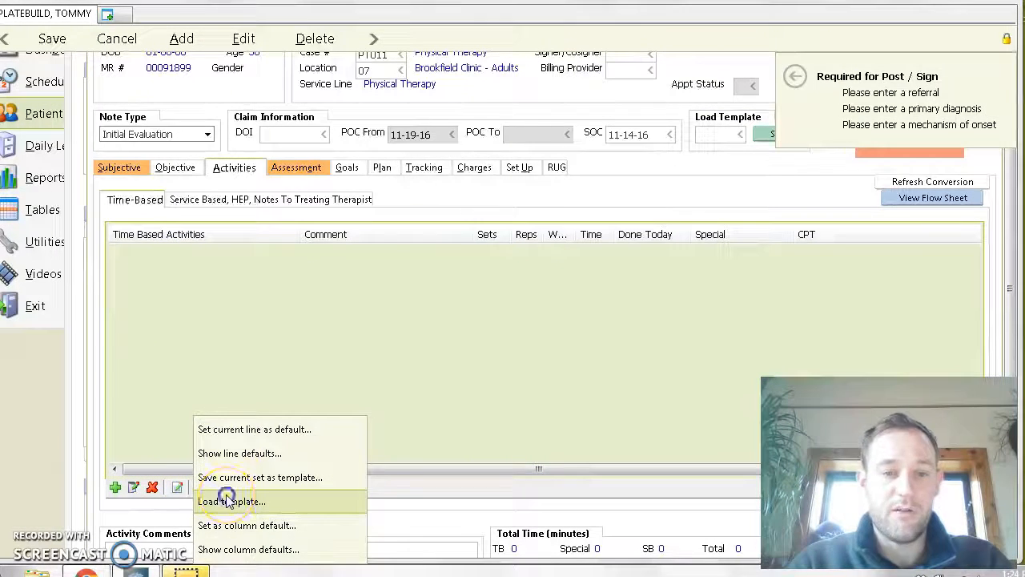
click(225, 500)
click(350, 191)
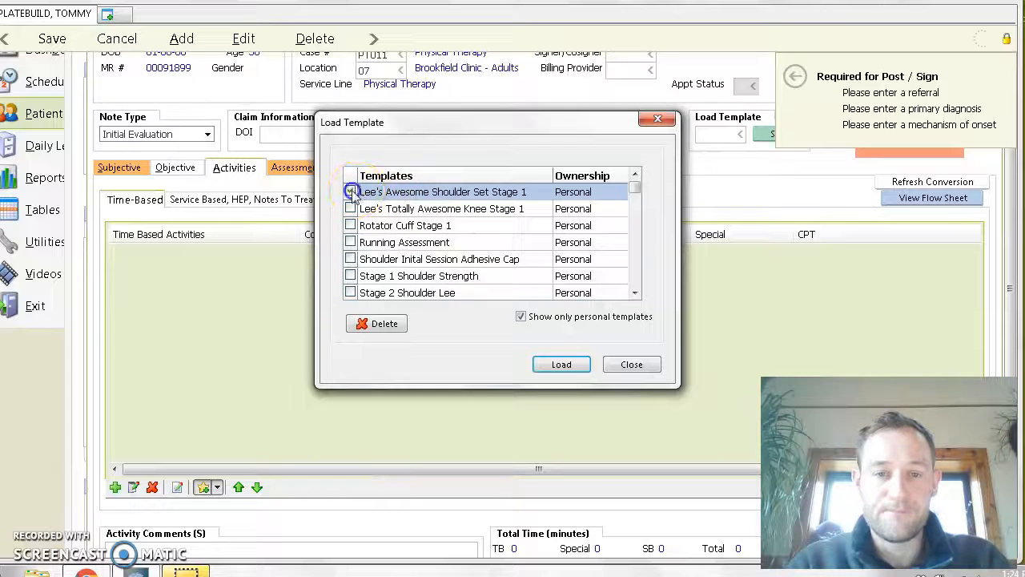
click(561, 365)
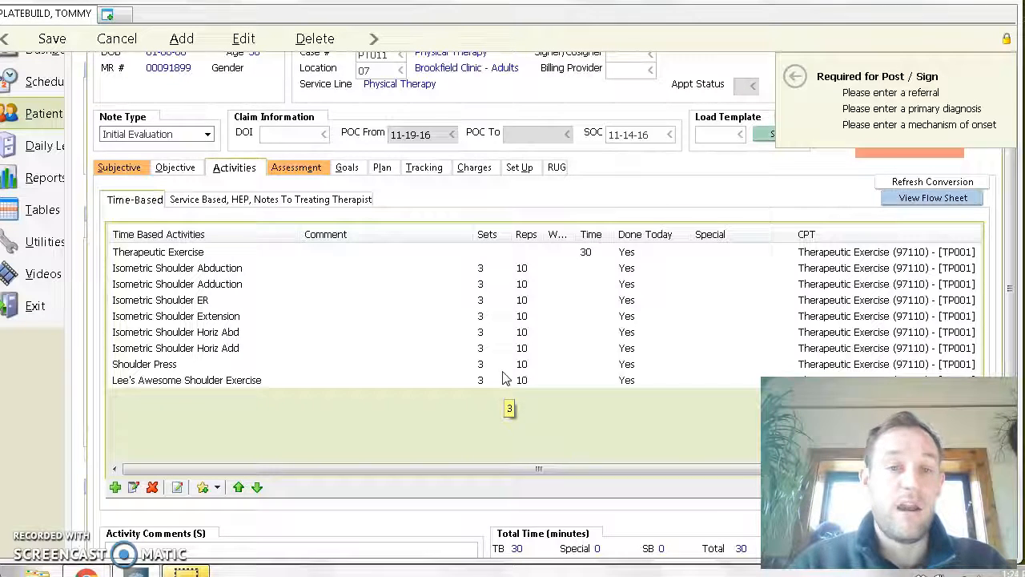
Step: Set the sets to 1 for every exercise from Isometric Shoulder Abduction through Lee's Awesome Shoulder Exercise
drag(483, 270, 484, 380)
text(1)
key(Return)
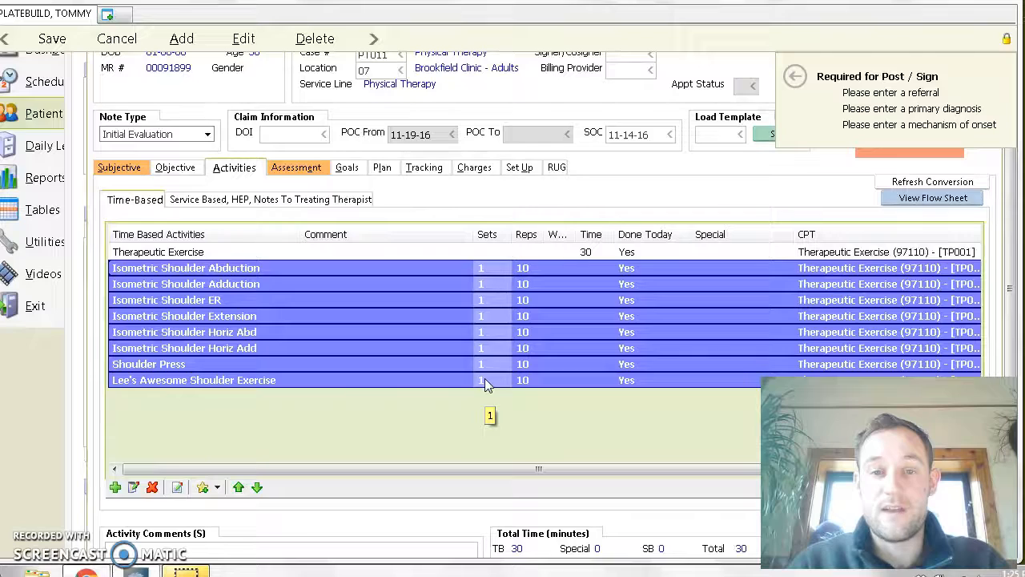
Step: Load several more personal templates, including Running Assessment, into the time-based activities and review the combined list
click(216, 487)
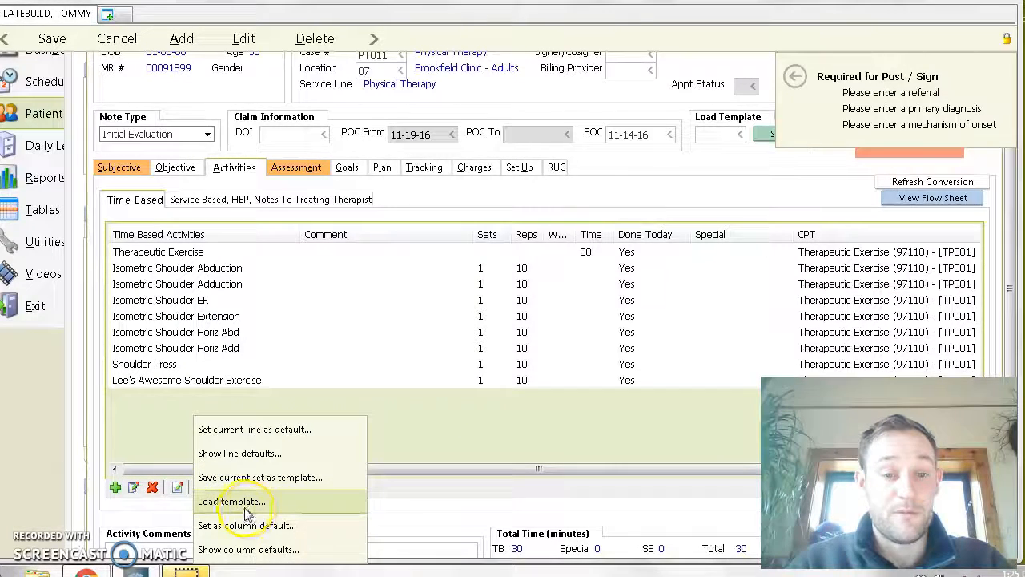
click(240, 501)
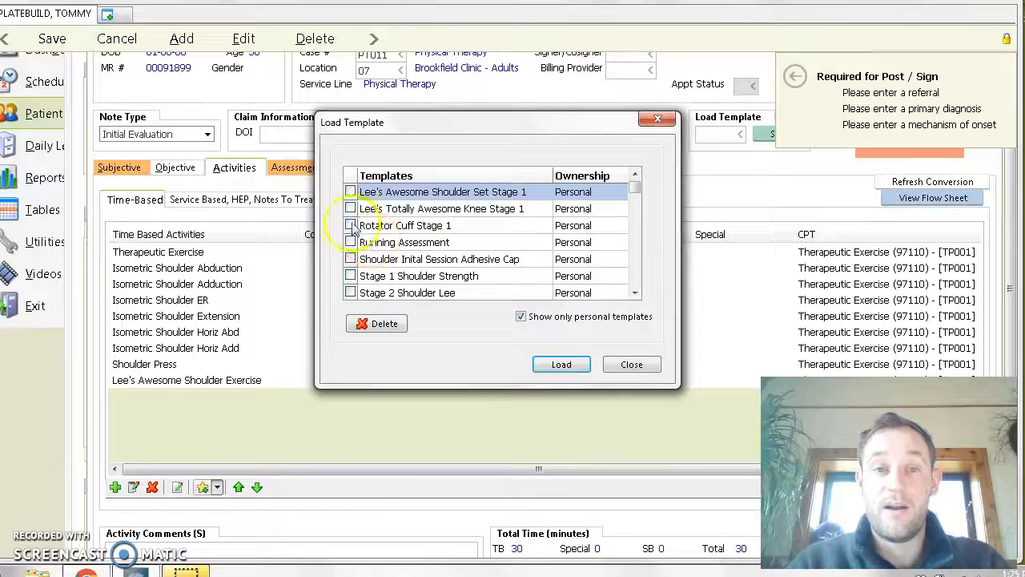
click(351, 242)
click(560, 364)
scroll(296, 372, down, 5)
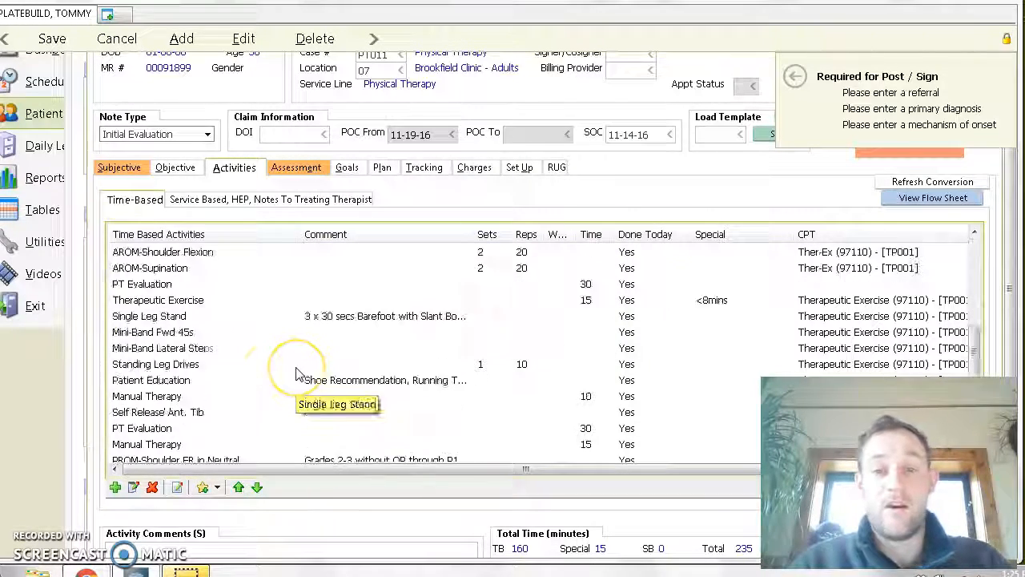
scroll(297, 373, down, 5)
scroll(296, 372, up, 5)
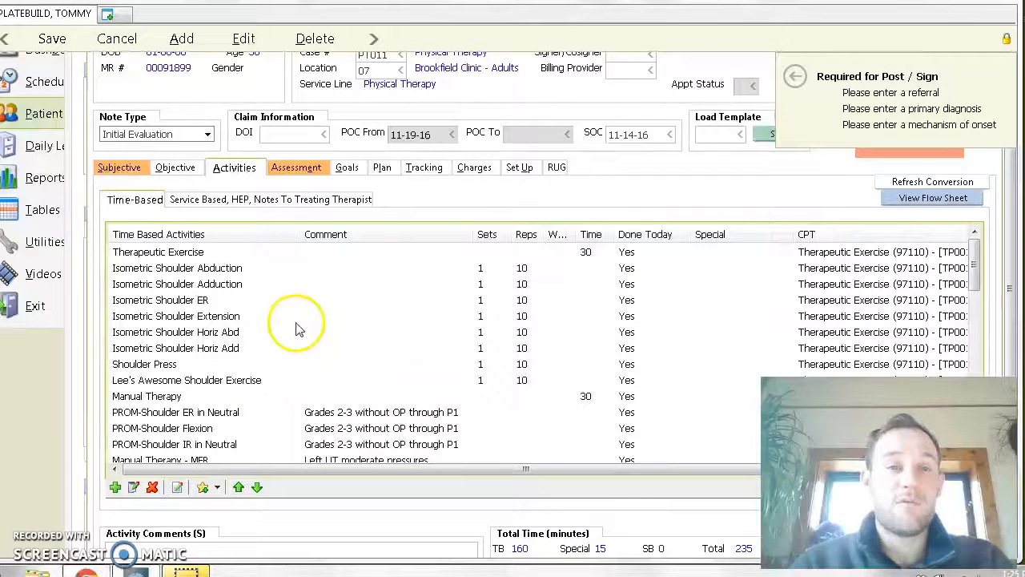
Step: Start adding goals to the initial evaluation and show all available items in the goals pick list
click(350, 170)
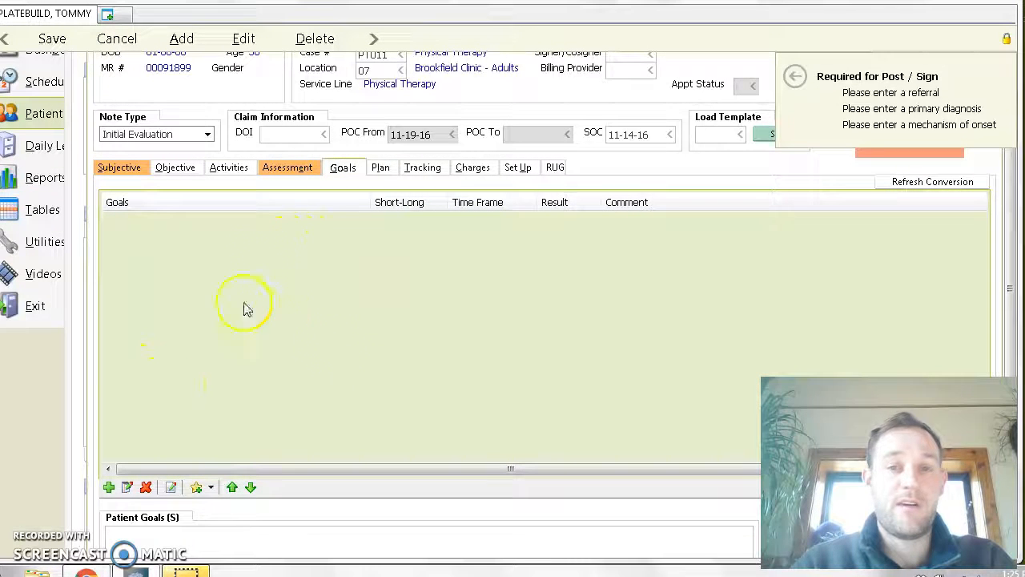
click(109, 487)
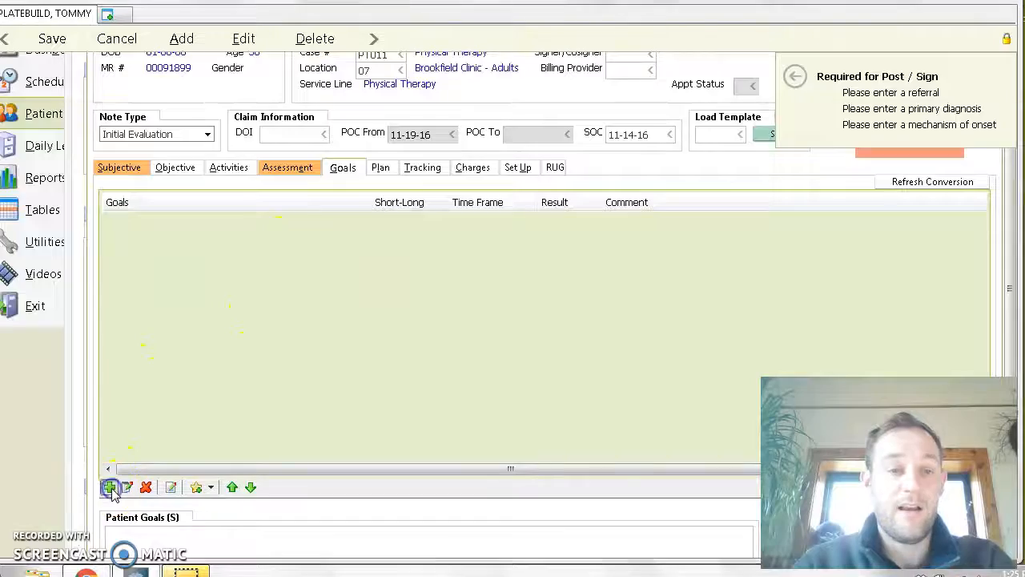
click(43, 135)
drag(145, 169, 147, 97)
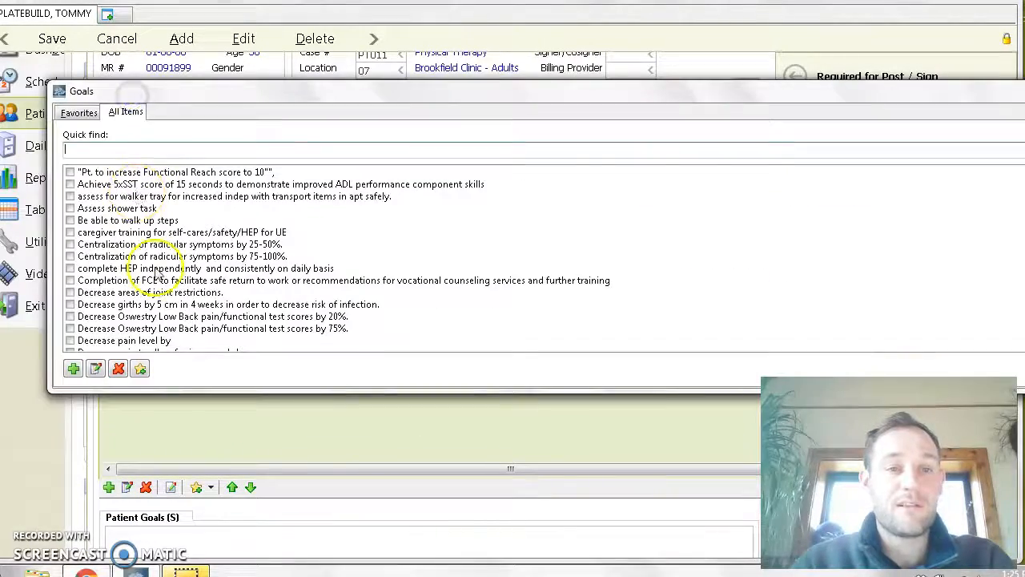
Step: Add the patient-independence goals for UB-function HEP, pelvic floor exercises, progressive monitored HEP, compression hose, and long-term BLE lymphedema management
scroll(157, 275, down, 10)
scroll(158, 275, down, 3)
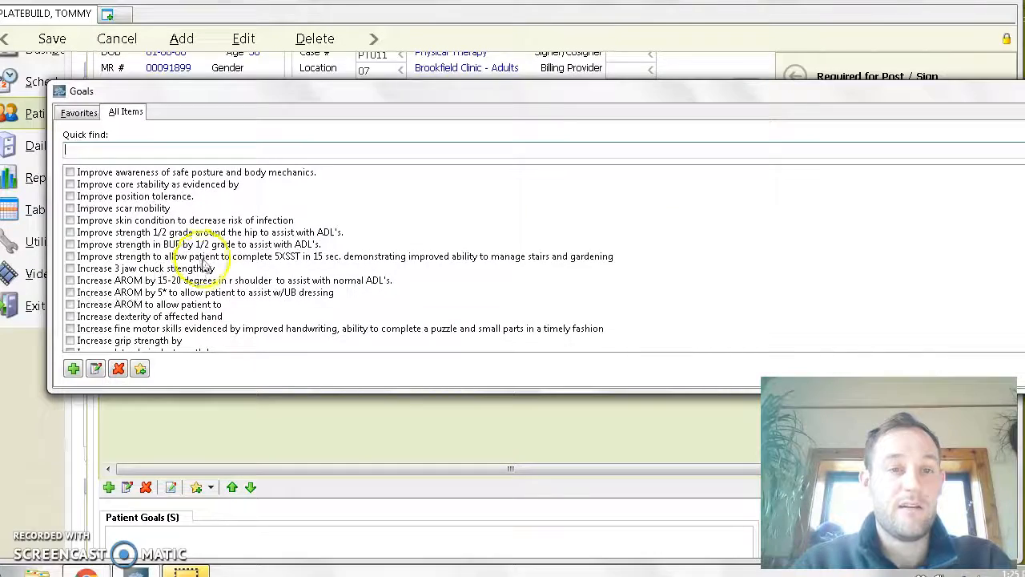
scroll(176, 263, down, 6)
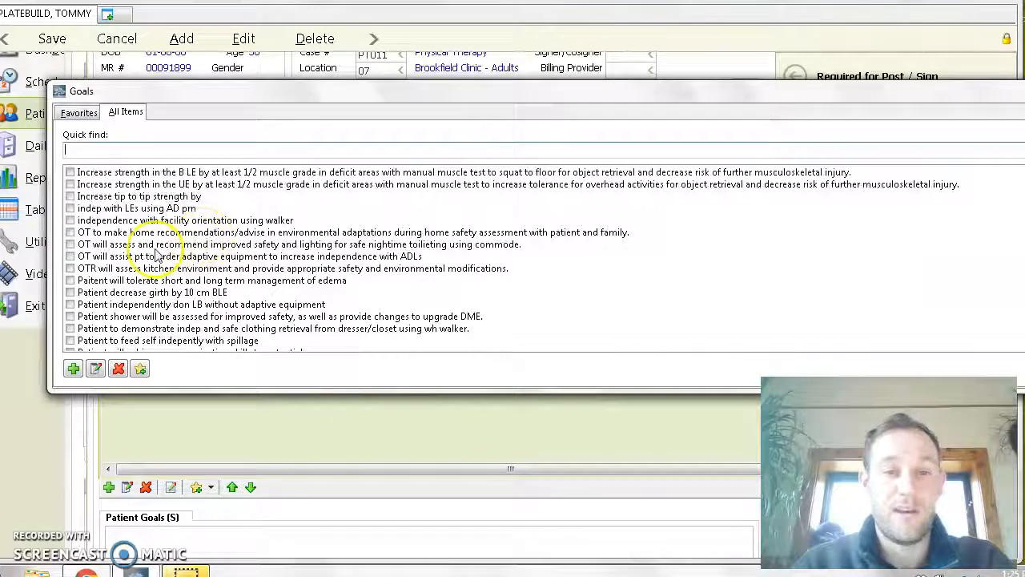
scroll(158, 254, up, 2)
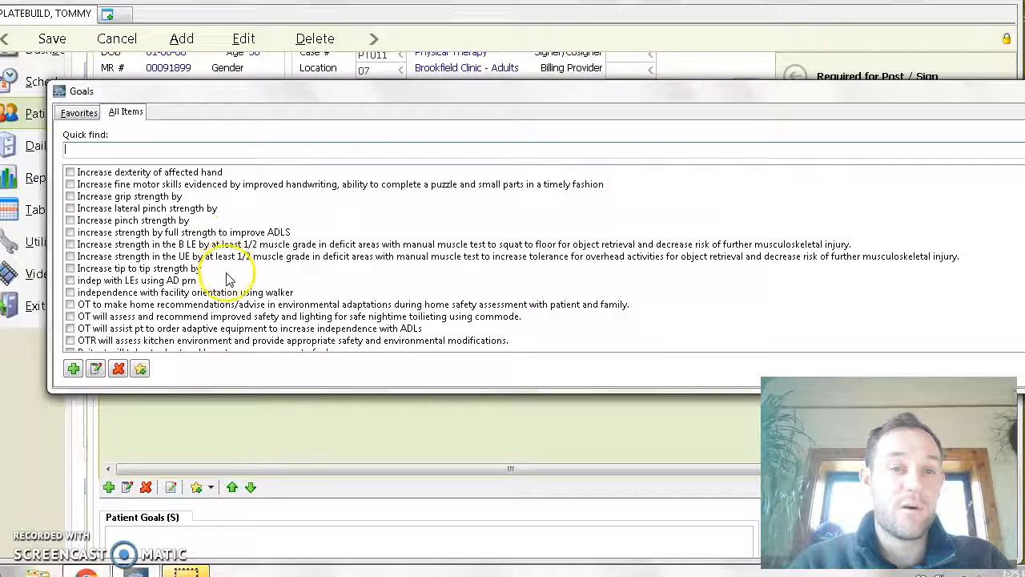
scroll(225, 281, down, 4)
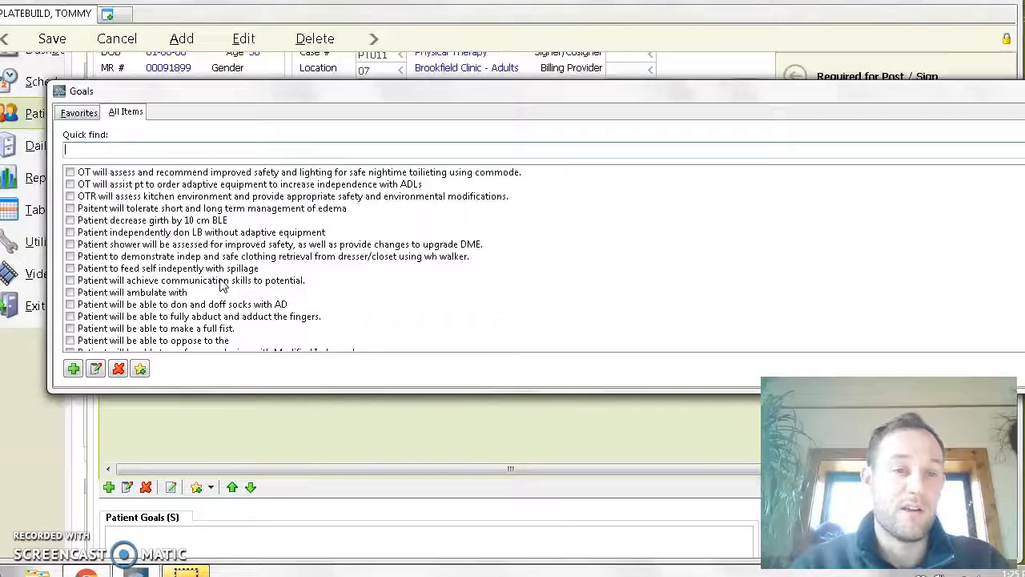
scroll(223, 286, down, 7)
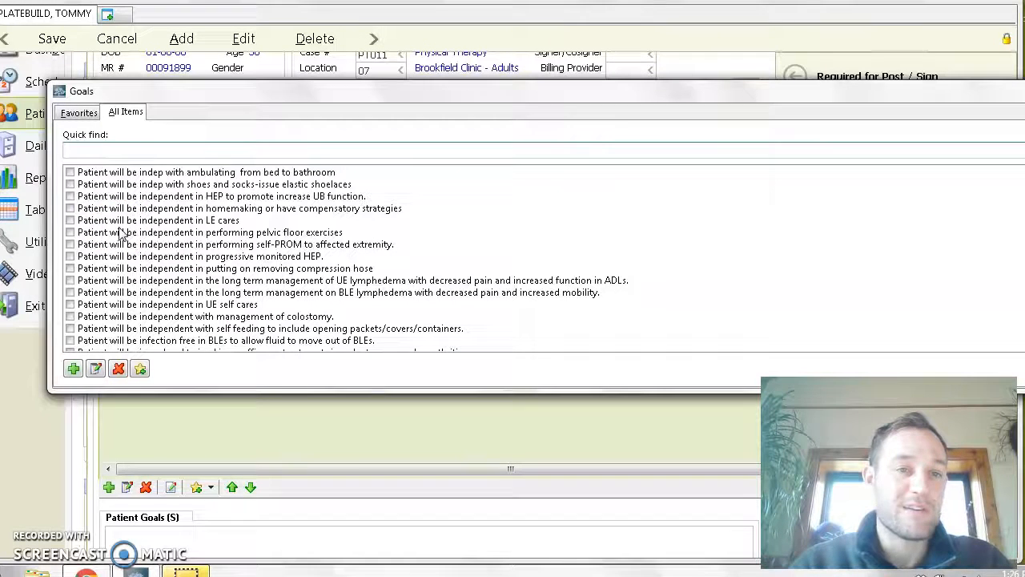
click(70, 196)
click(69, 232)
click(69, 256)
click(70, 268)
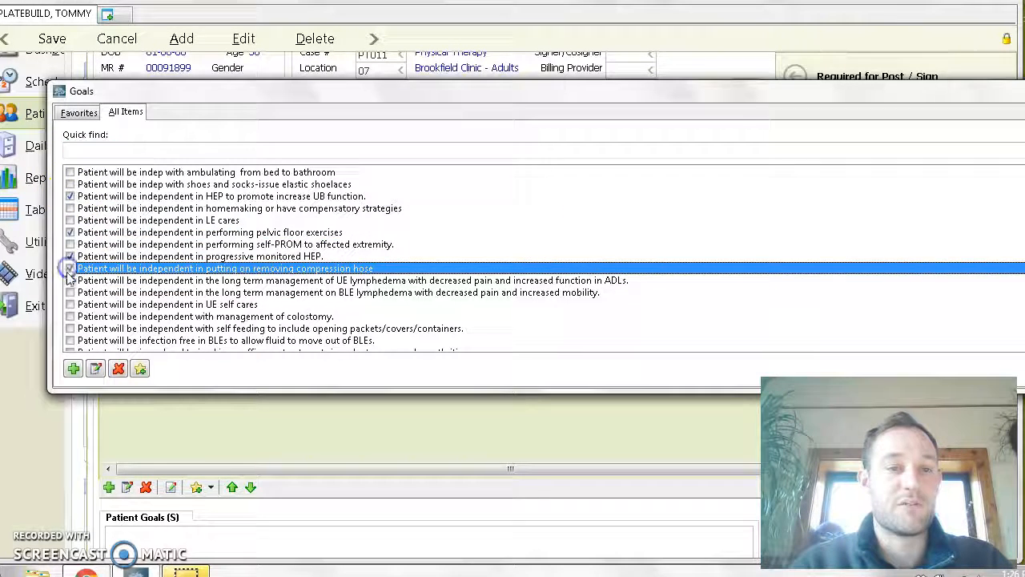
click(70, 292)
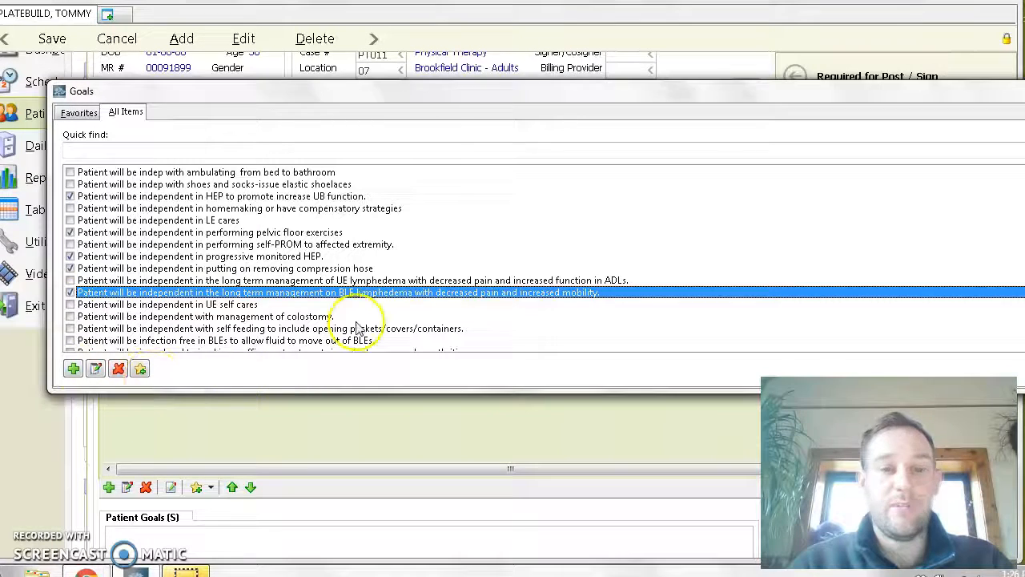
key(Return)
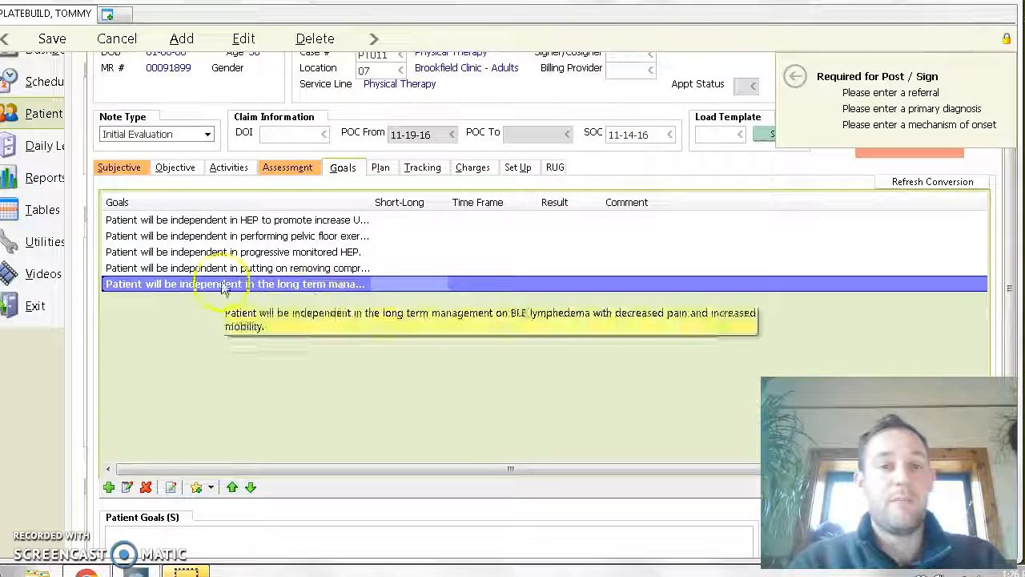
Step: Mark the UB-function HEP goal and the pelvic floor exercises goal as Short Term
click(410, 221)
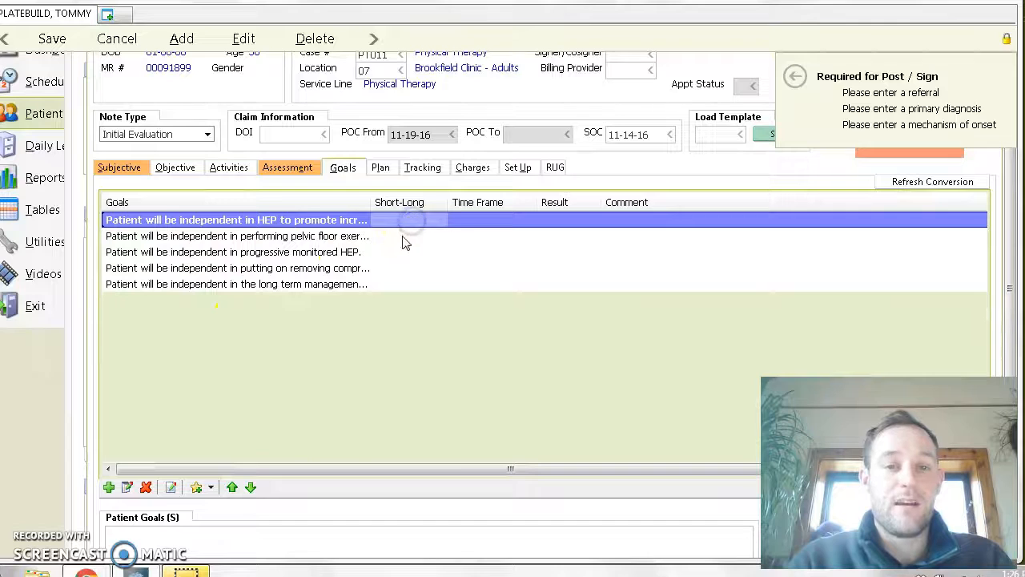
shift+click(403, 237)
right_click(401, 239)
right_click(402, 238)
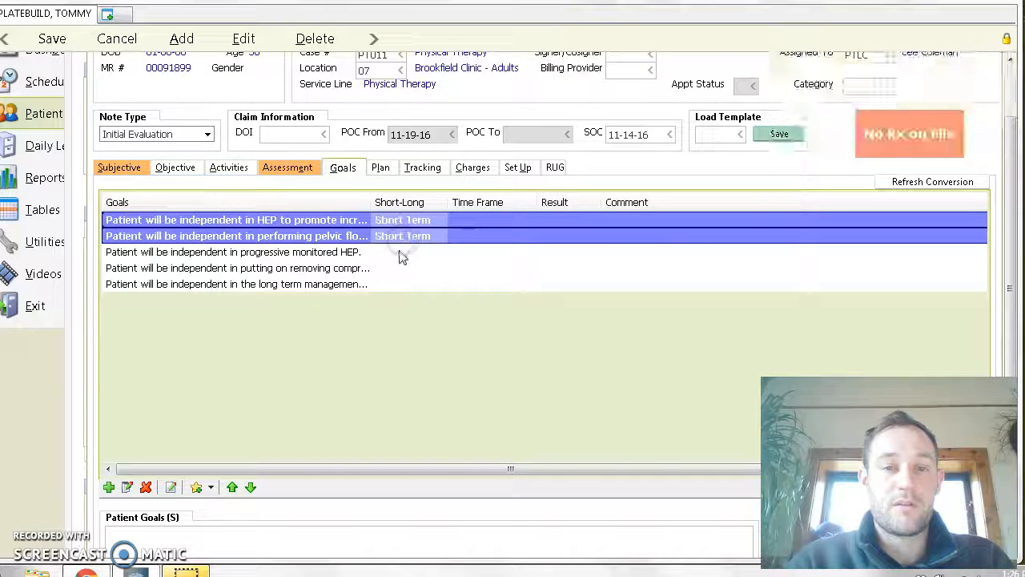
Step: Mark the progressive monitored HEP, compression hose and BLE lymphedema management goals as Long Term
click(402, 252)
shift+click(387, 285)
right_click(397, 280)
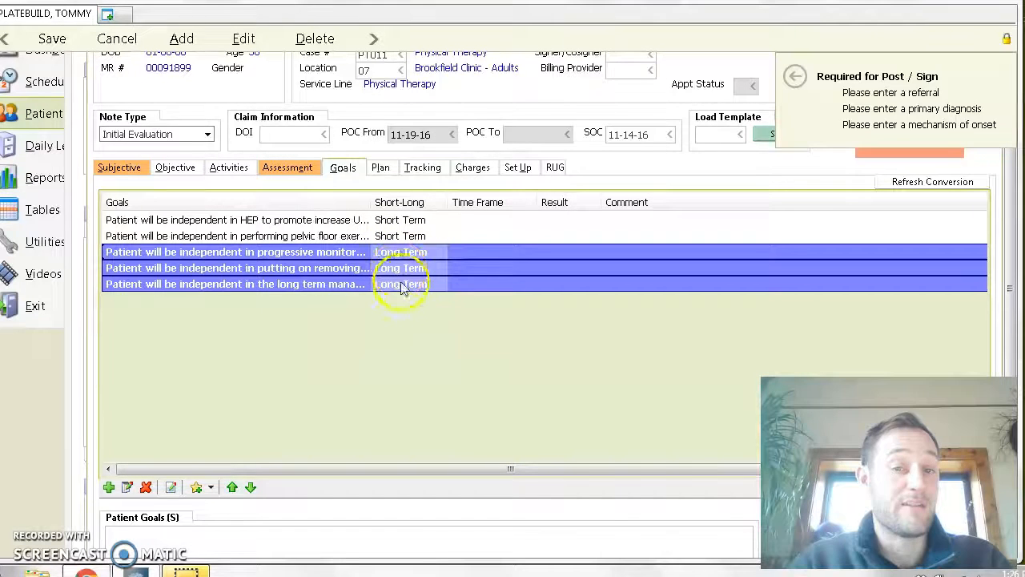
click(400, 313)
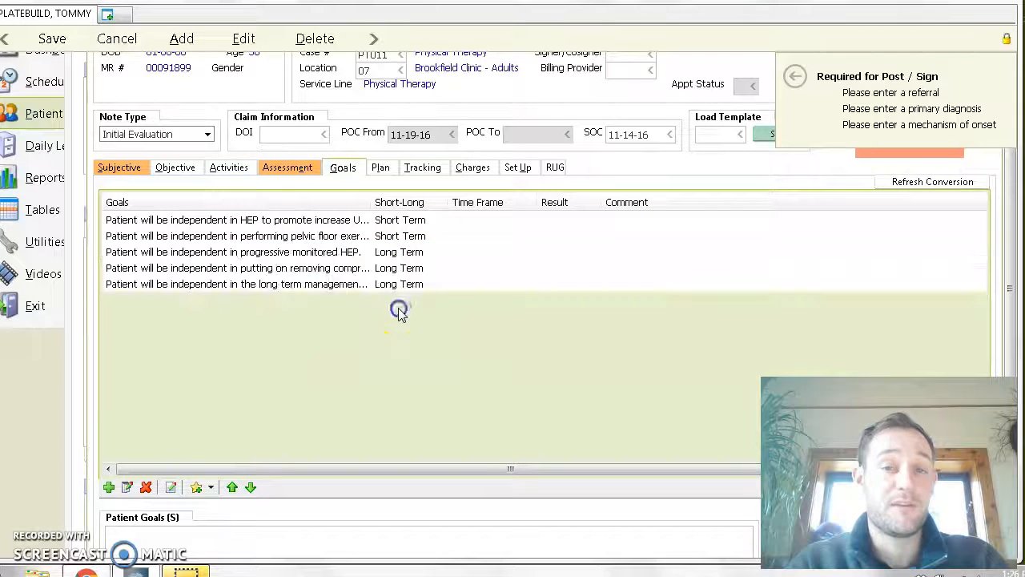
Step: Set the time frame of the UB-function HEP goal and the three Long Term goals to 8 weeks in one edit
click(474, 221)
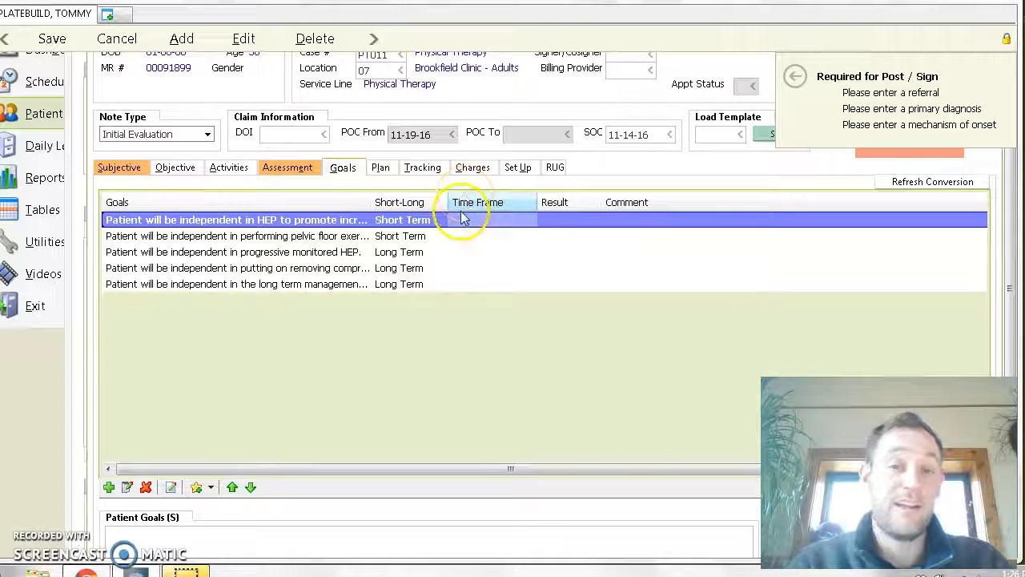
ctrl+click(476, 268)
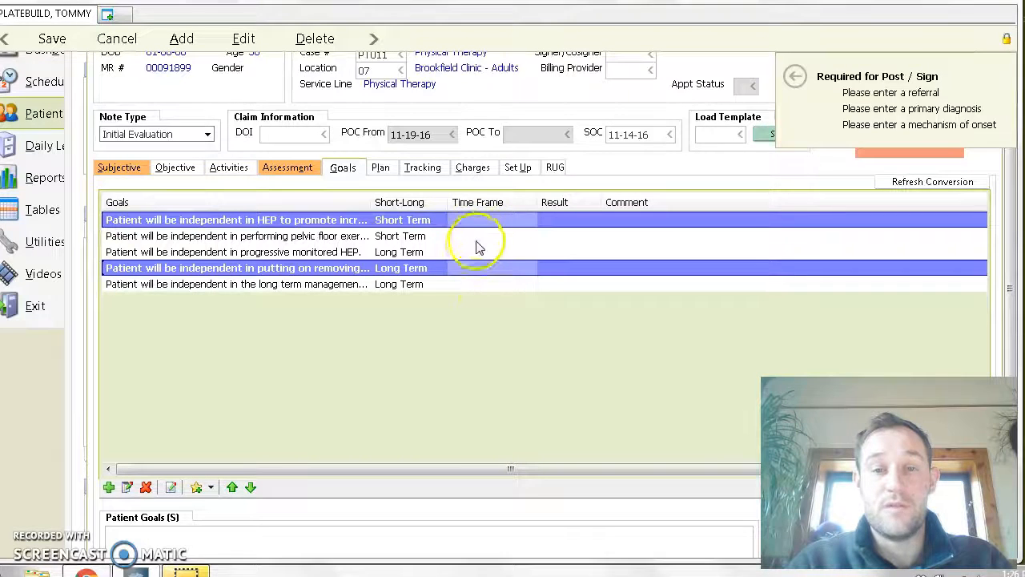
ctrl+click(474, 251)
ctrl+click(487, 287)
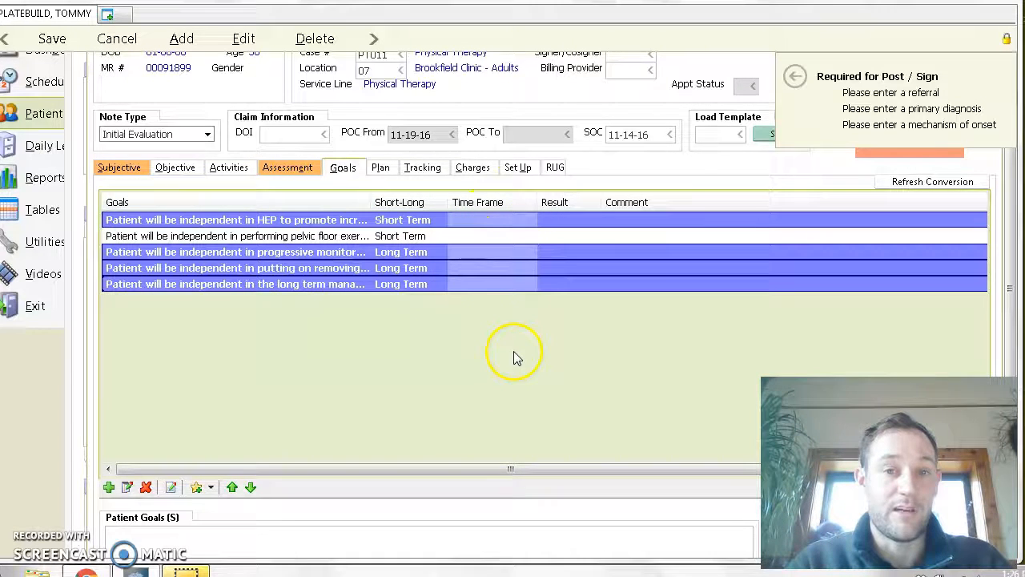
click(470, 220)
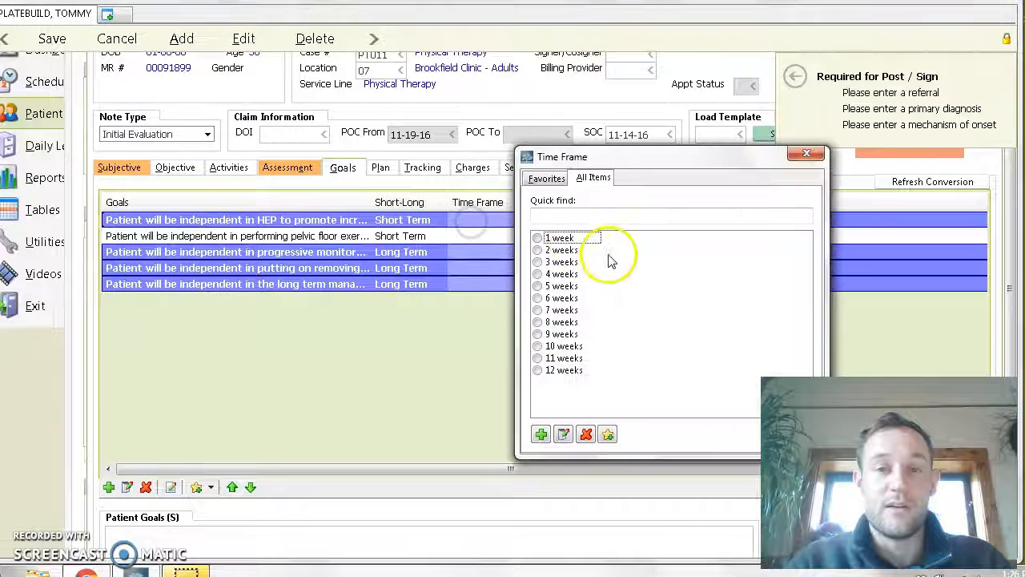
click(539, 322)
click(613, 434)
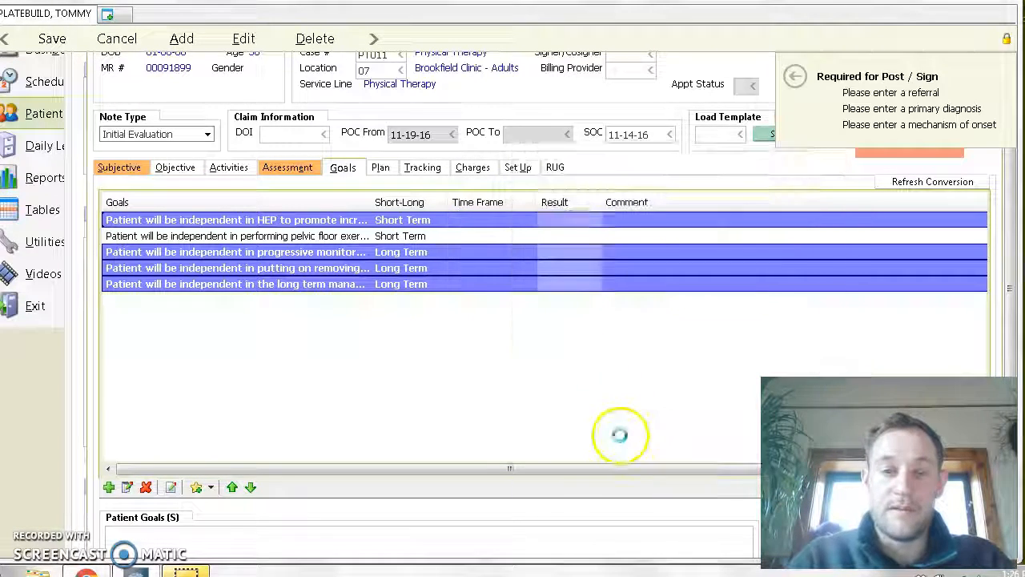
Step: Set the time frame of both Short Term goals to 3 weeks
click(472, 221)
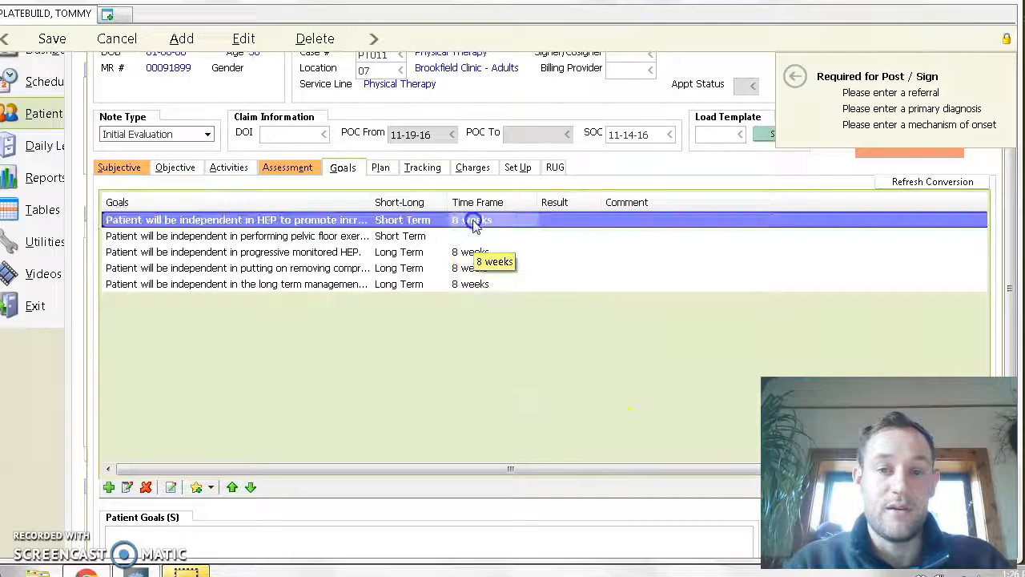
ctrl+click(470, 235)
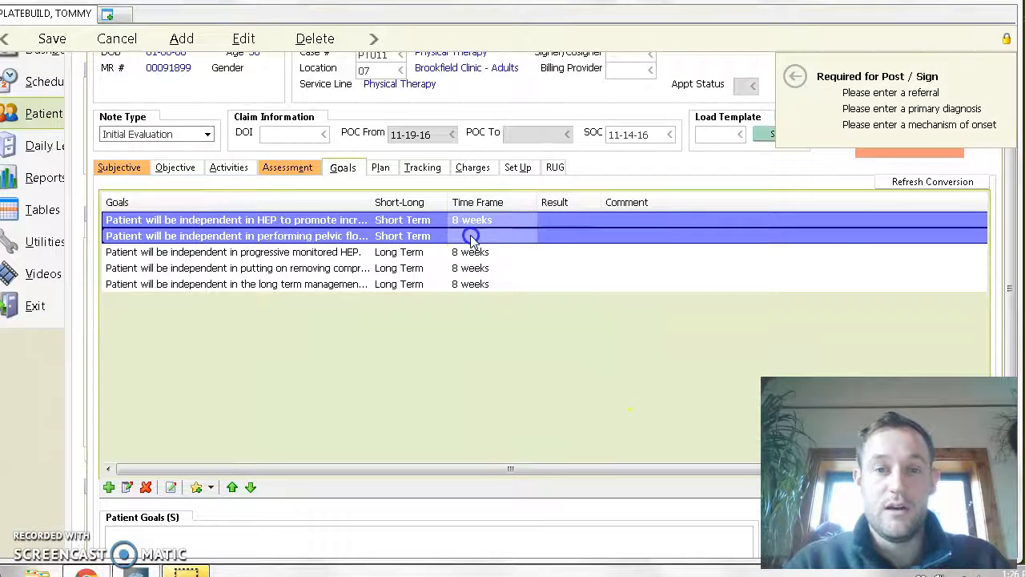
double_click(561, 262)
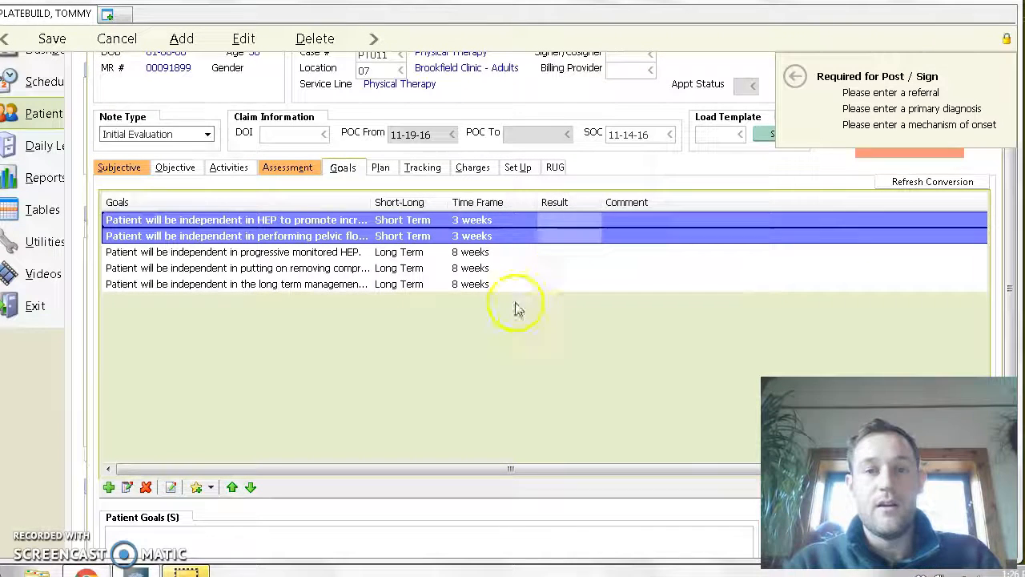
click(489, 336)
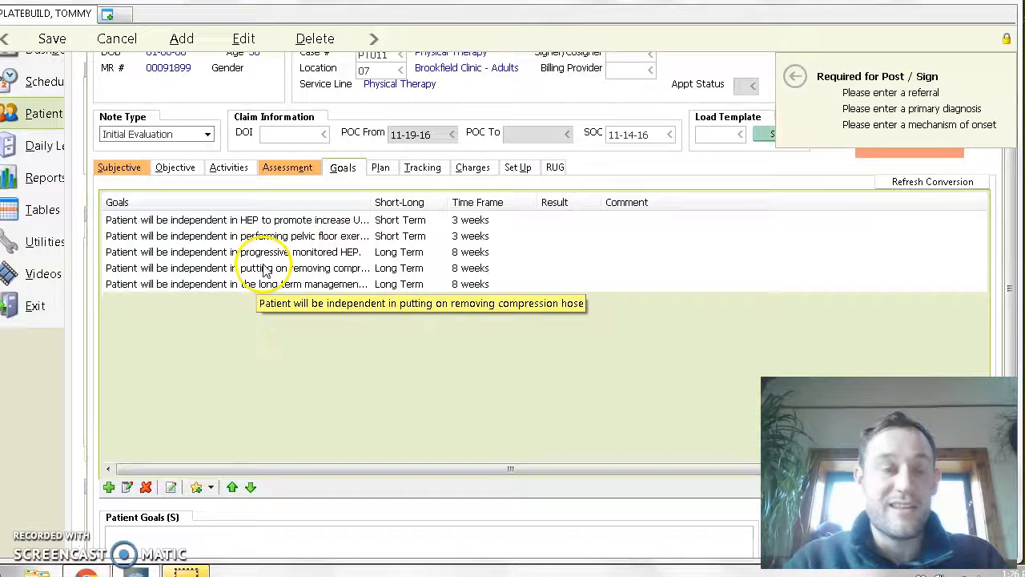
Step: Save the current goals as a template for the current user, described as "Low Back Pain Goals" followed by the provider's first name
click(200, 497)
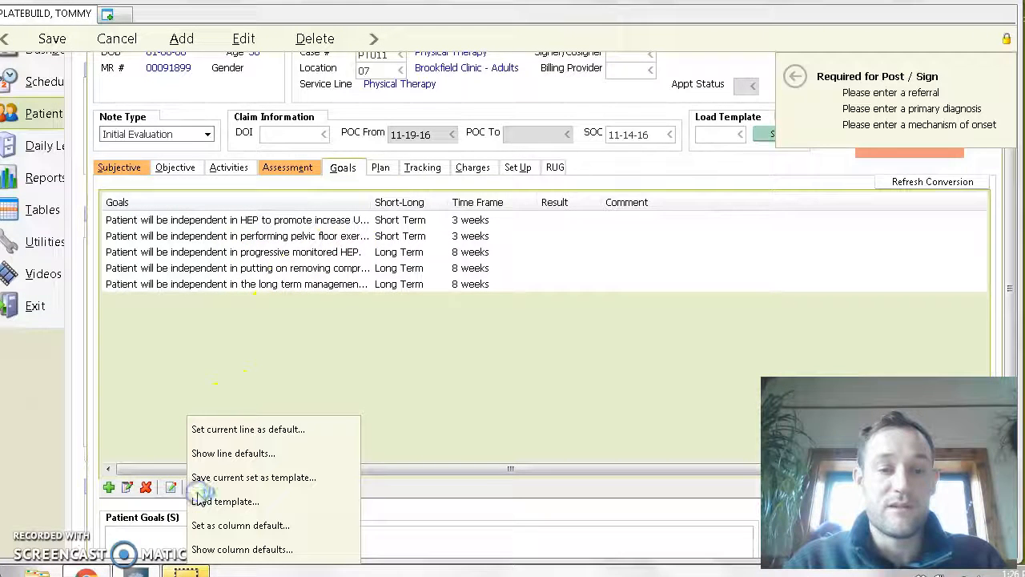
click(224, 479)
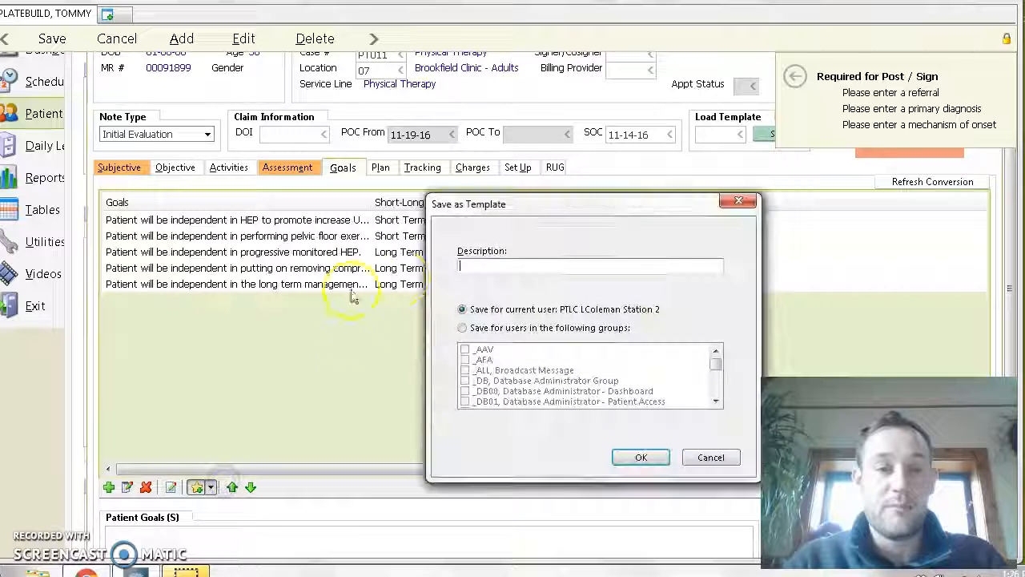
text(Low Back Pain Goals Lee)
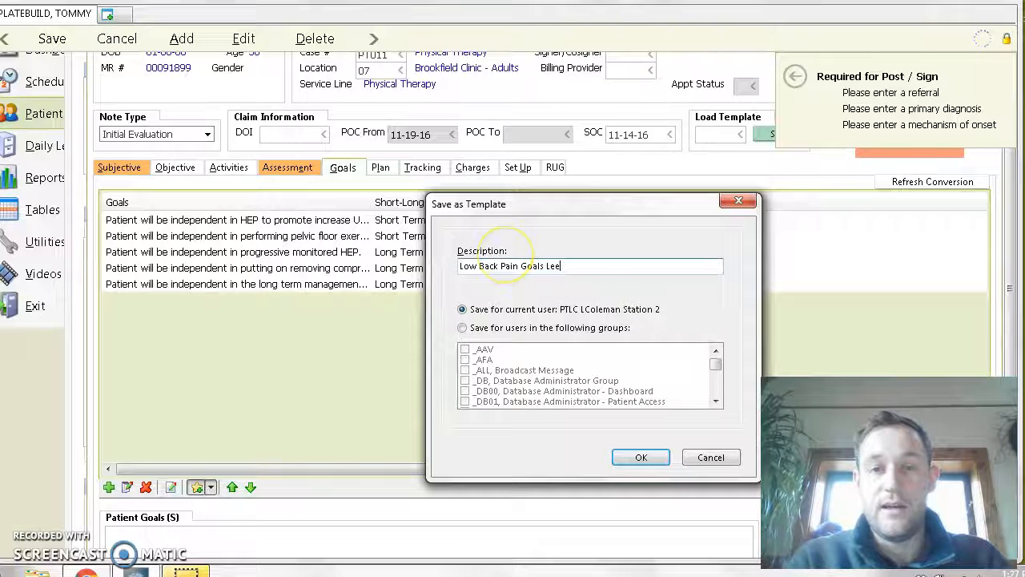
click(641, 457)
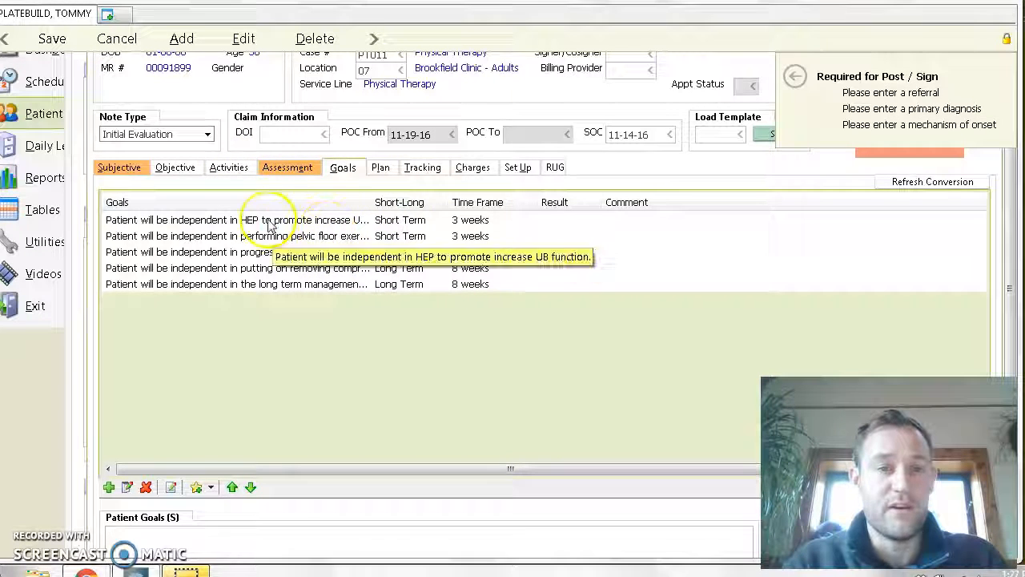
Step: Add a Shoulder Exam to the evaluation's objective exams
click(184, 170)
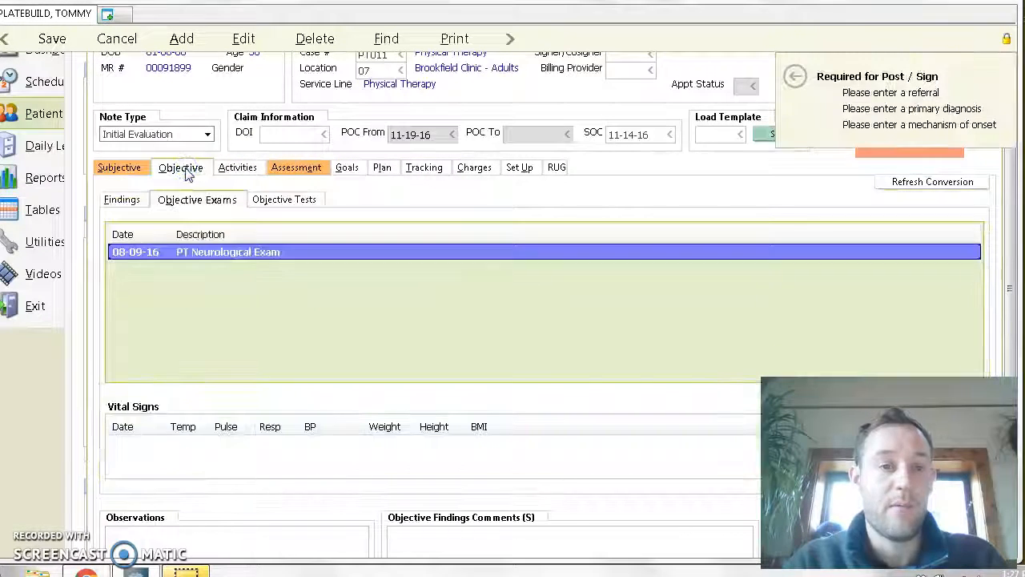
right_click(218, 279)
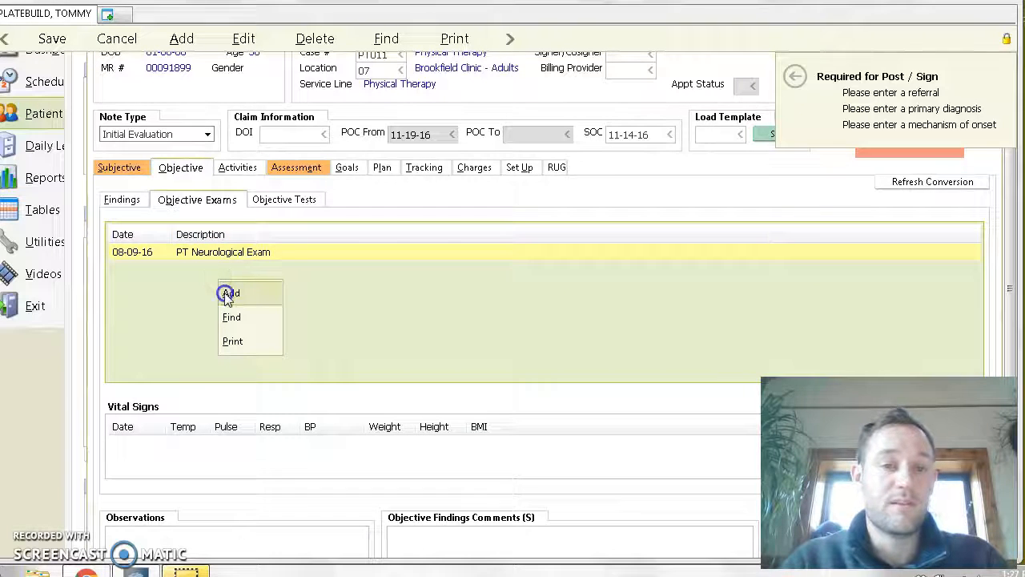
click(230, 292)
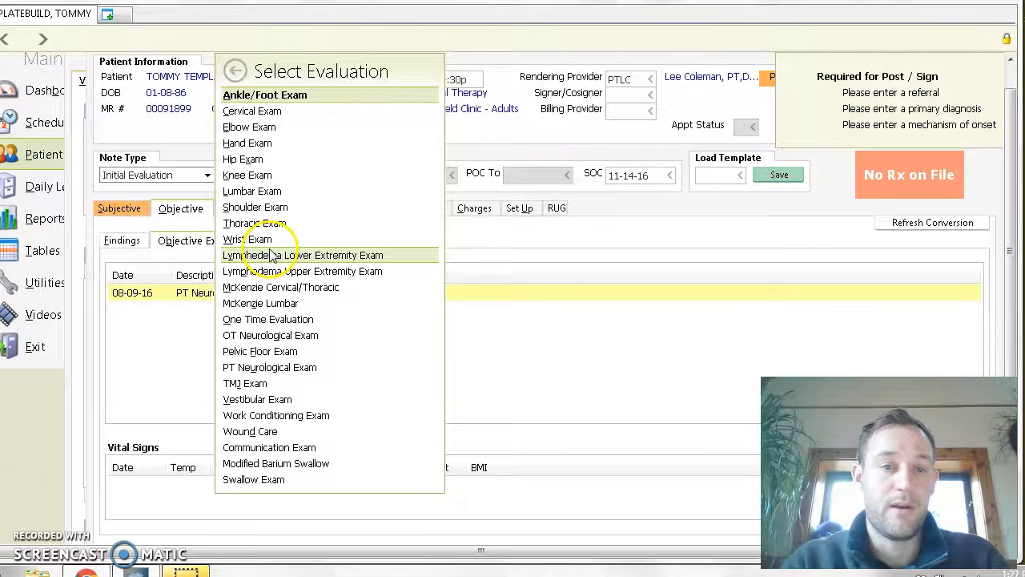
click(255, 207)
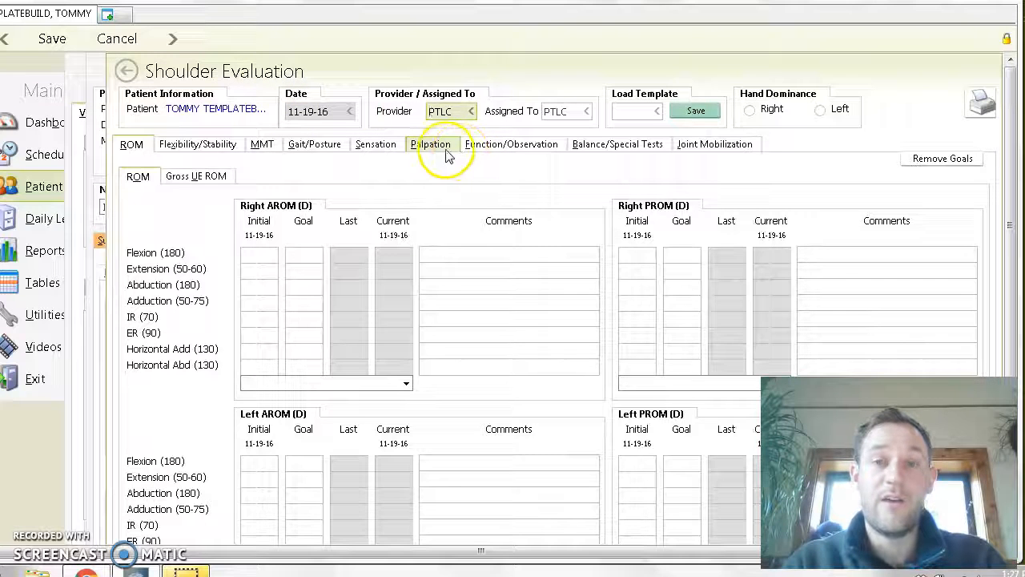
Step: Load the personal template Special Tests Shoulder Neg into the shoulder evaluation's special tests list
click(617, 144)
drag(1009, 237, 993, 342)
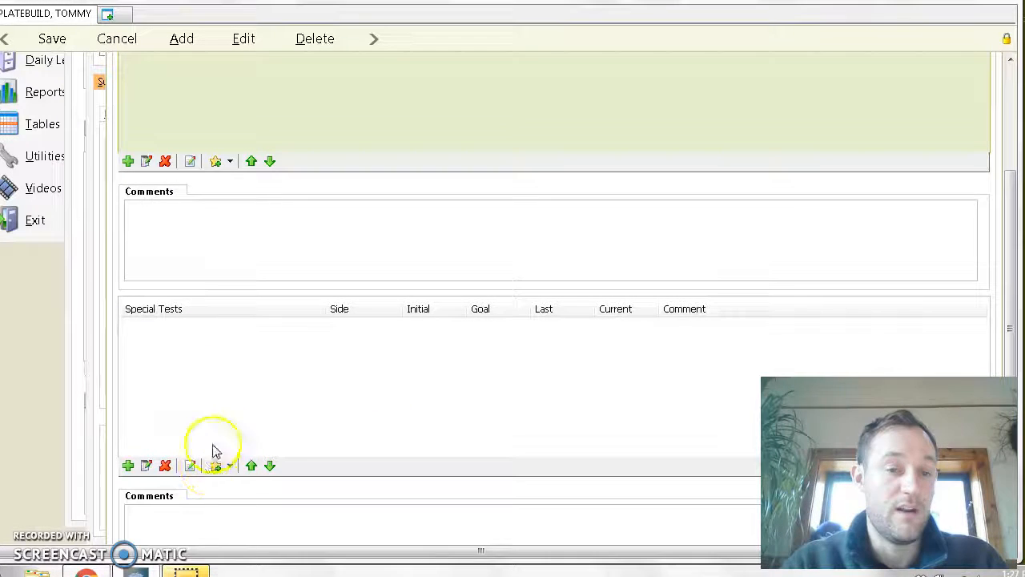
click(231, 466)
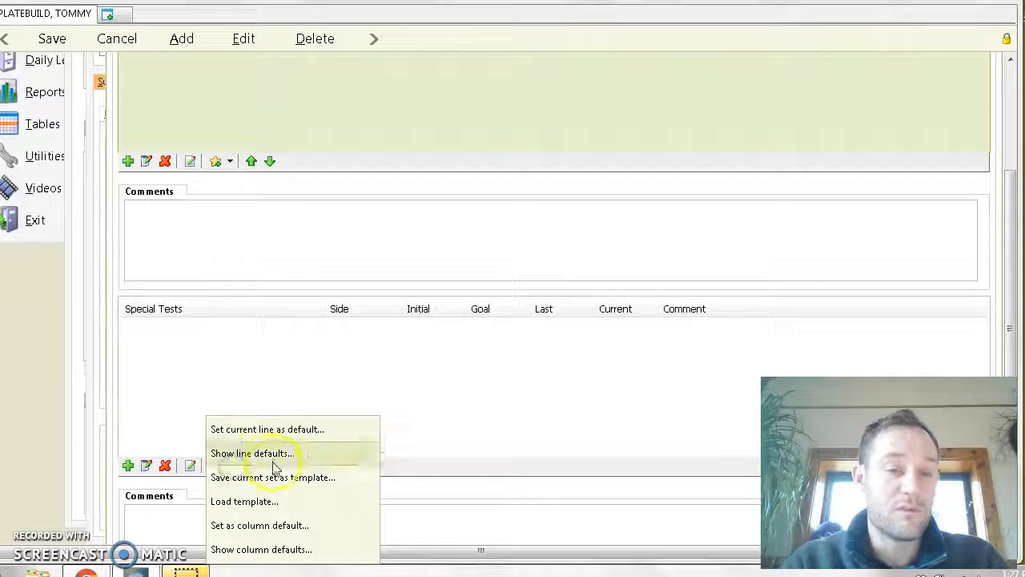
click(255, 500)
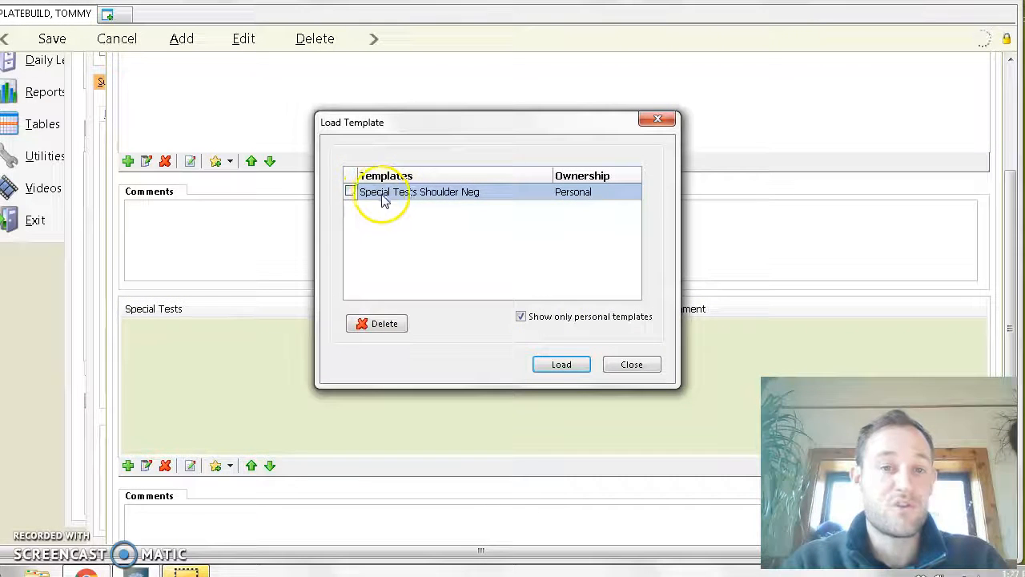
click(350, 193)
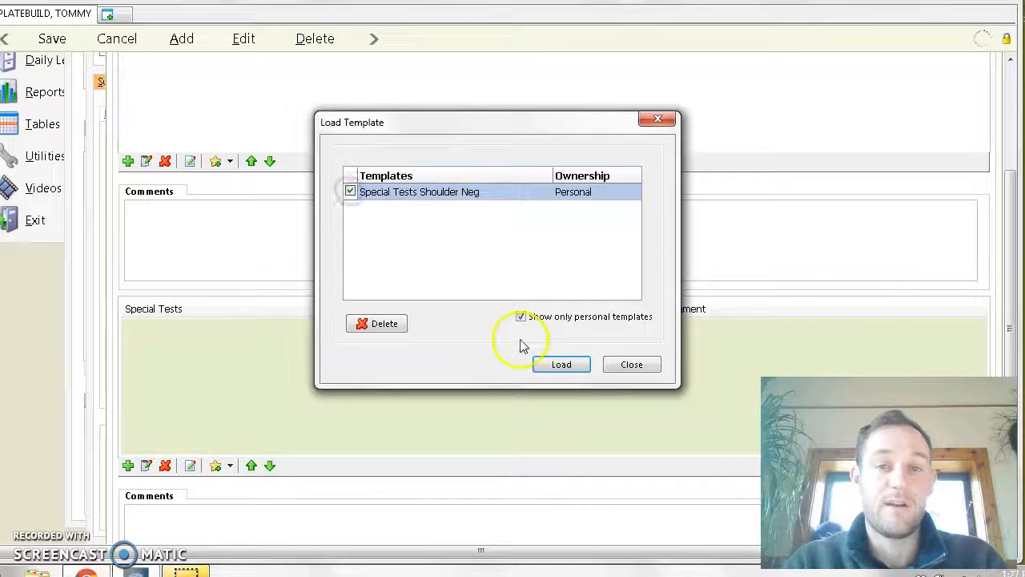
click(564, 366)
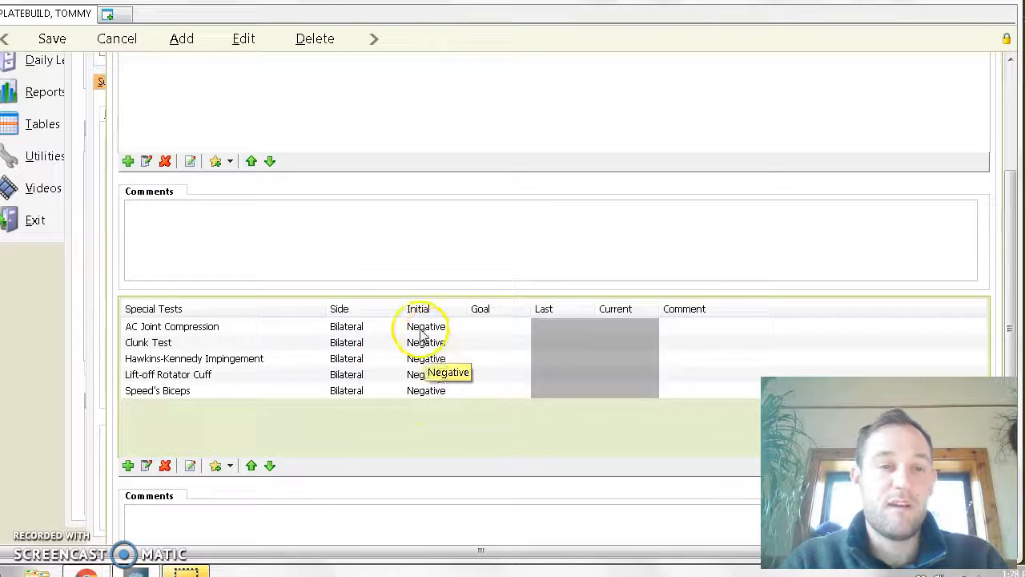
Step: Change the initial Lift-off Rotator Cuff result to Not Tested and delete the AC Joint Compression and Clunk Test rows
click(413, 369)
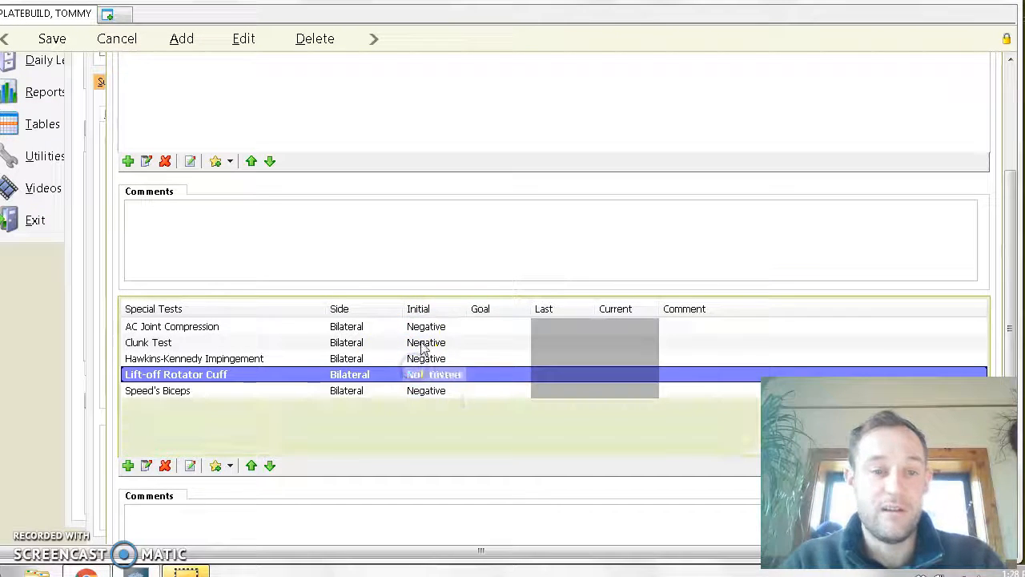
click(419, 326)
click(417, 343)
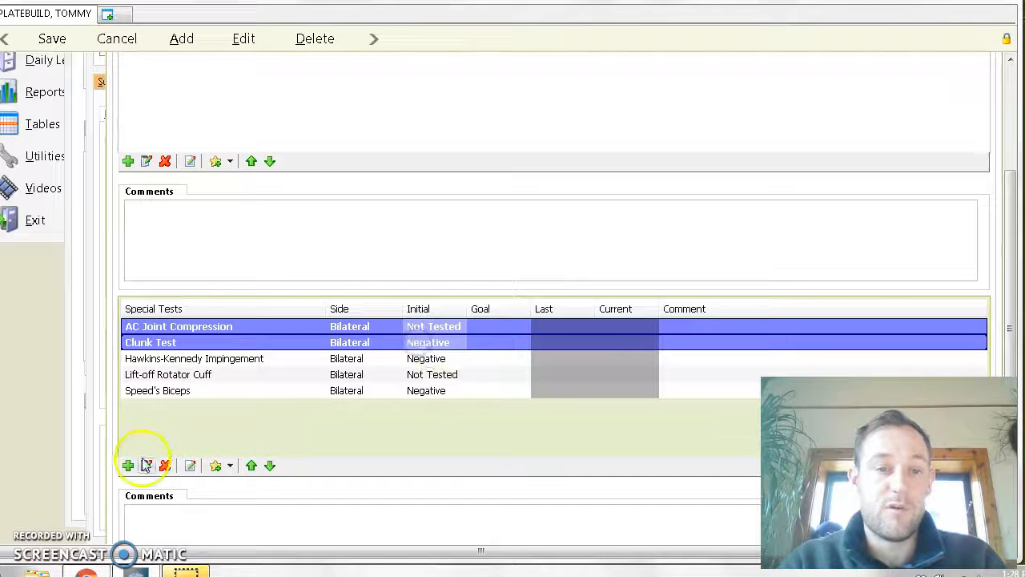
click(165, 466)
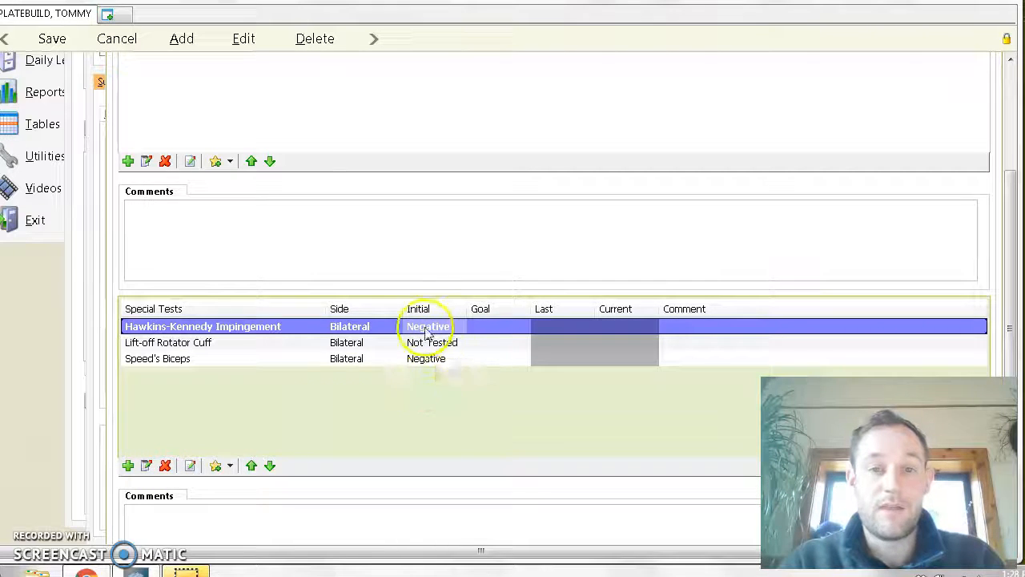
Step: Set the initial results of Speed's Biceps and Lift-off Rotator Cuff to Positive
click(424, 361)
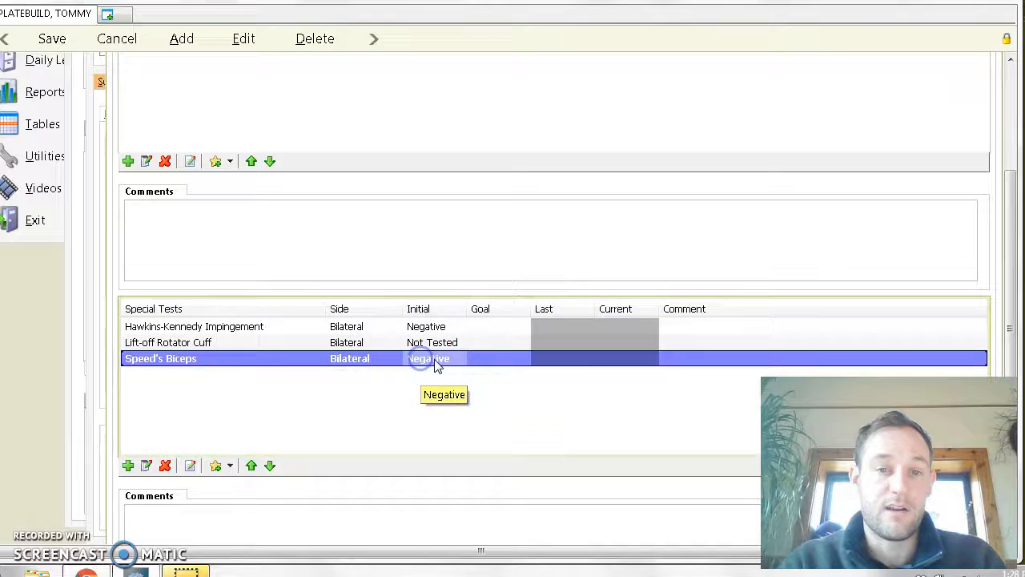
click(435, 357)
click(439, 344)
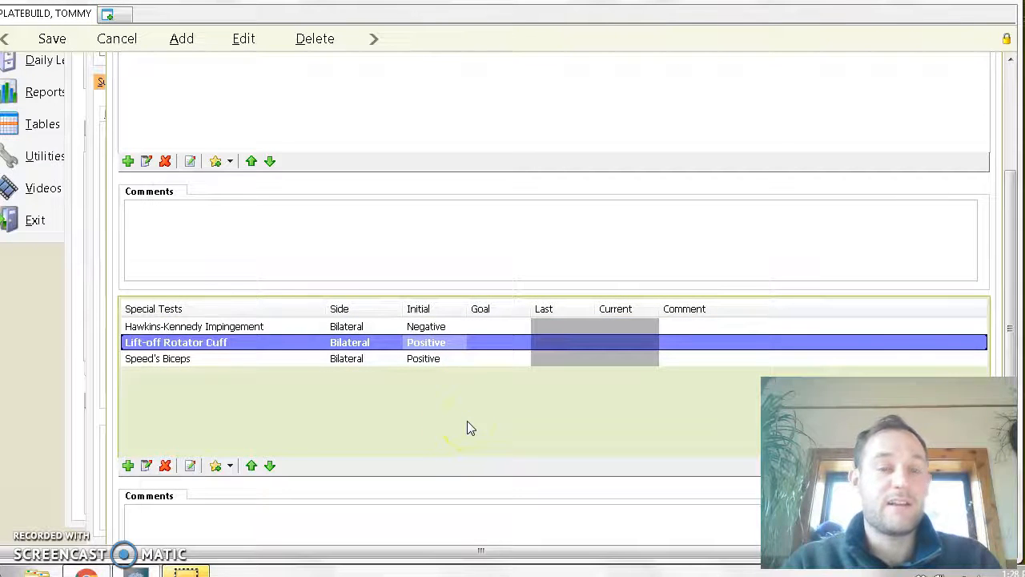
click(339, 443)
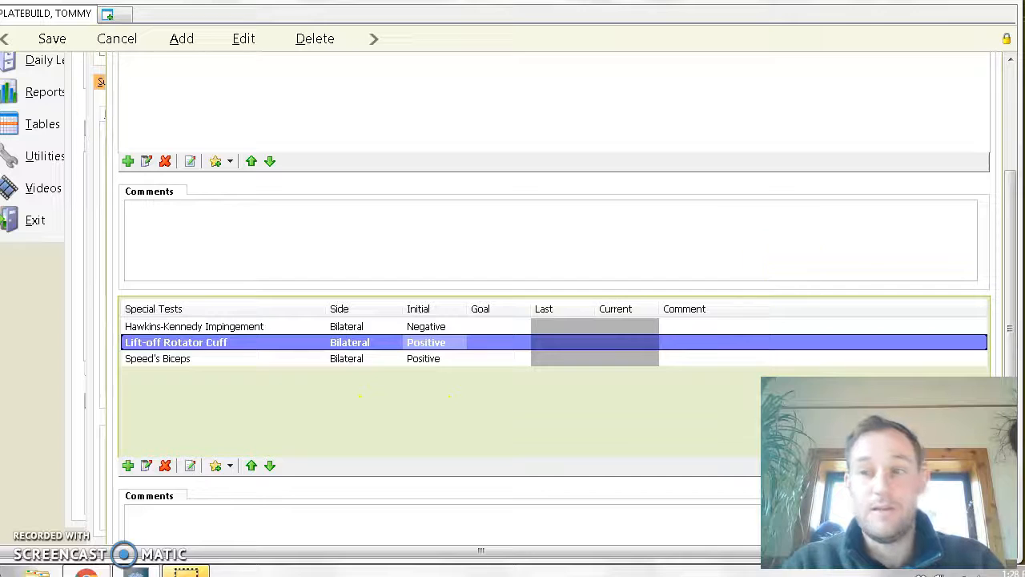
Step: Load the group template Shoulder Jt Mobs into the shoulder evaluation's joint mobility list, including non-personal templates in the choices
drag(1007, 197, 1007, 94)
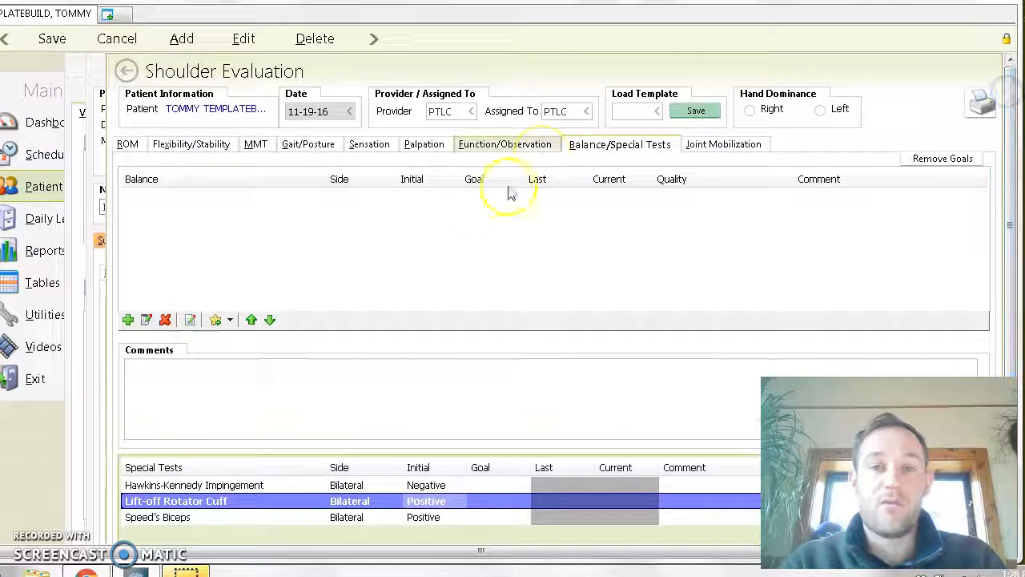
click(719, 146)
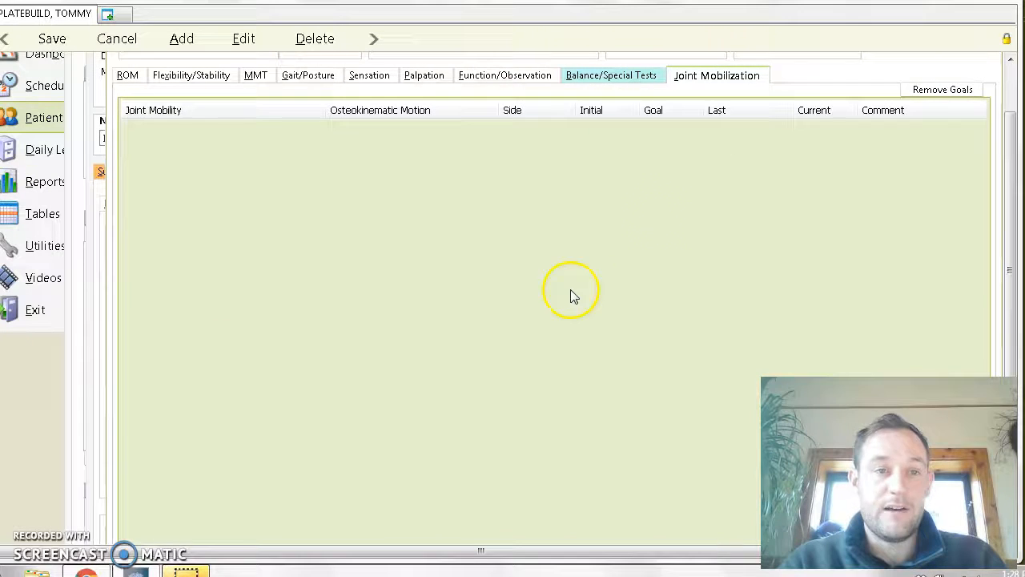
drag(1009, 146, 1006, 196)
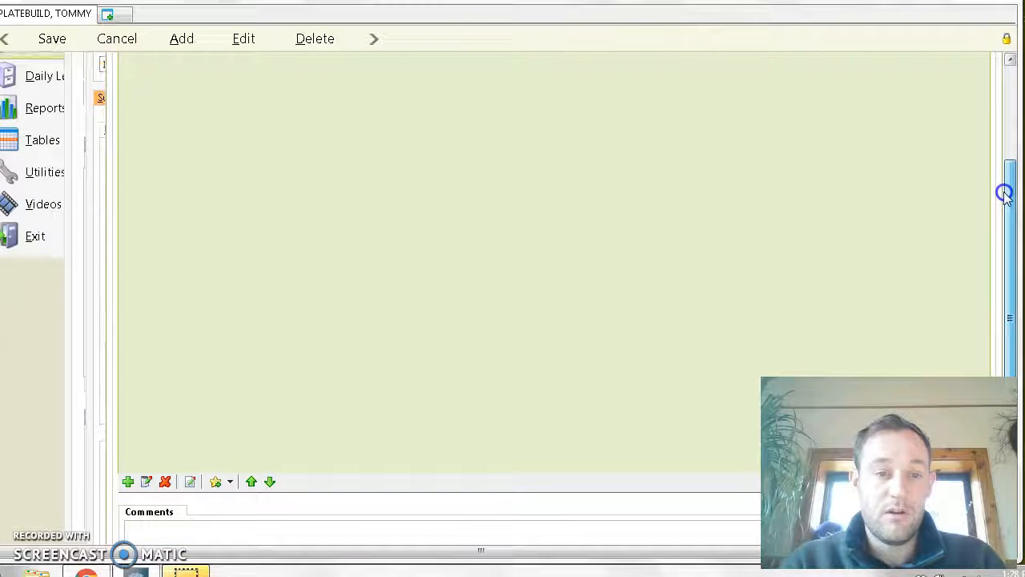
click(229, 481)
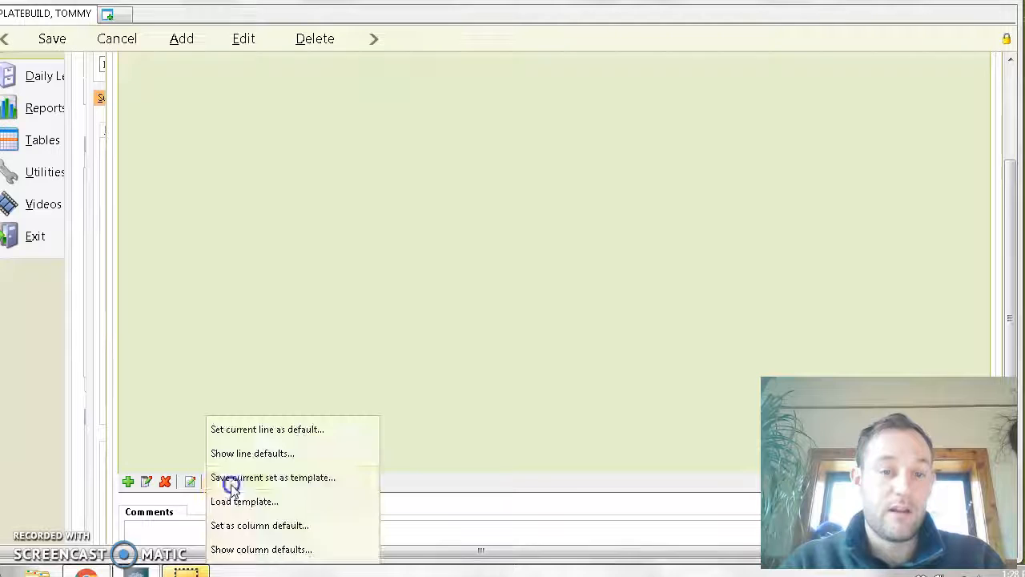
click(231, 503)
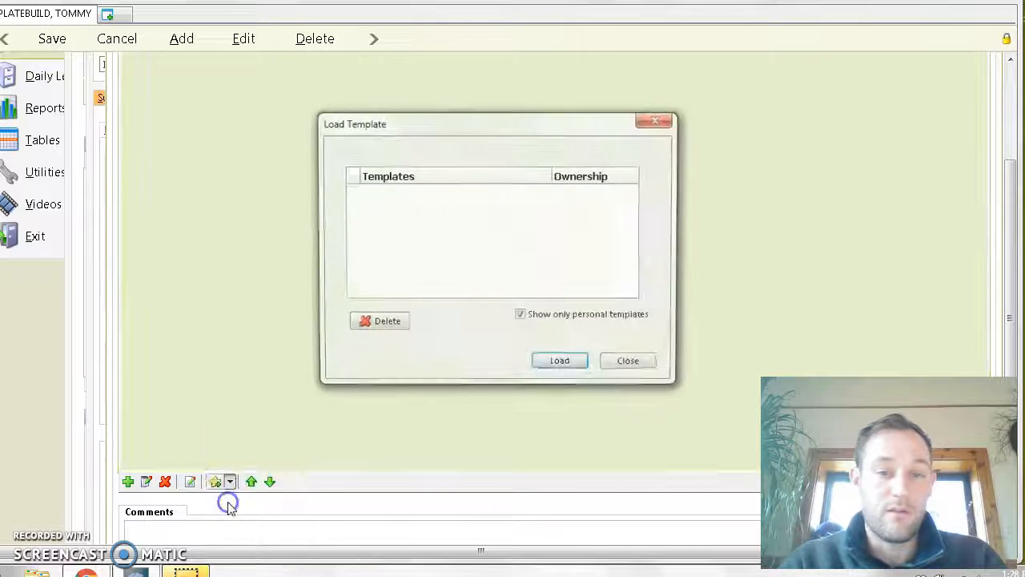
click(521, 318)
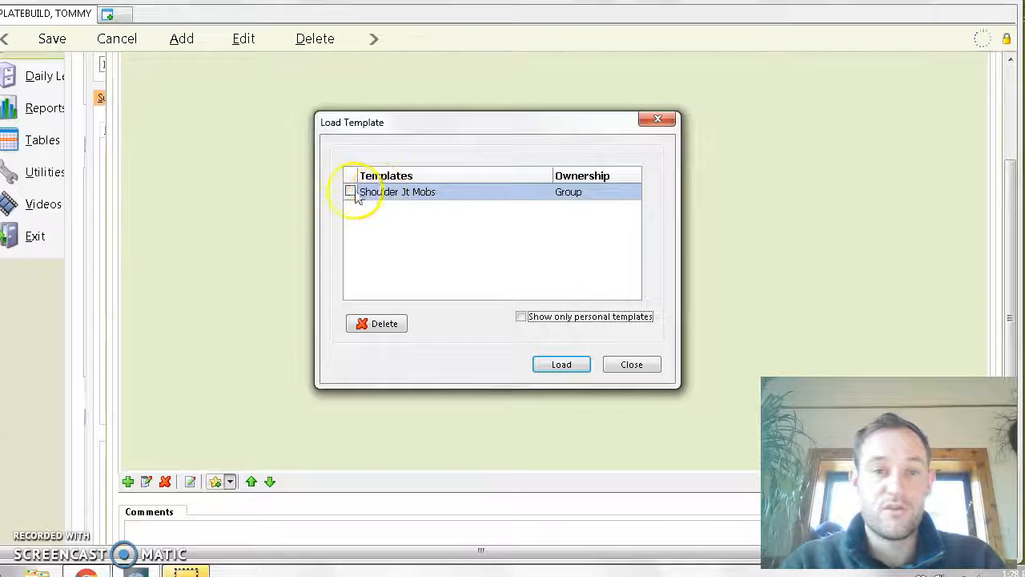
click(560, 365)
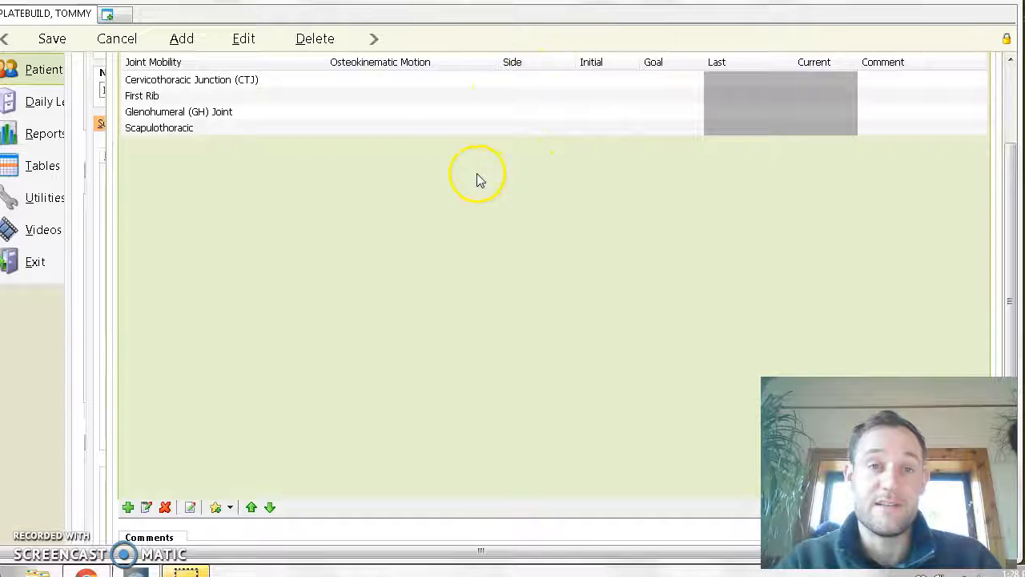
Step: Load the personal template SFMA UE Top Tier into the shoulder evaluation's function list
scroll(1015, 202, up, 3)
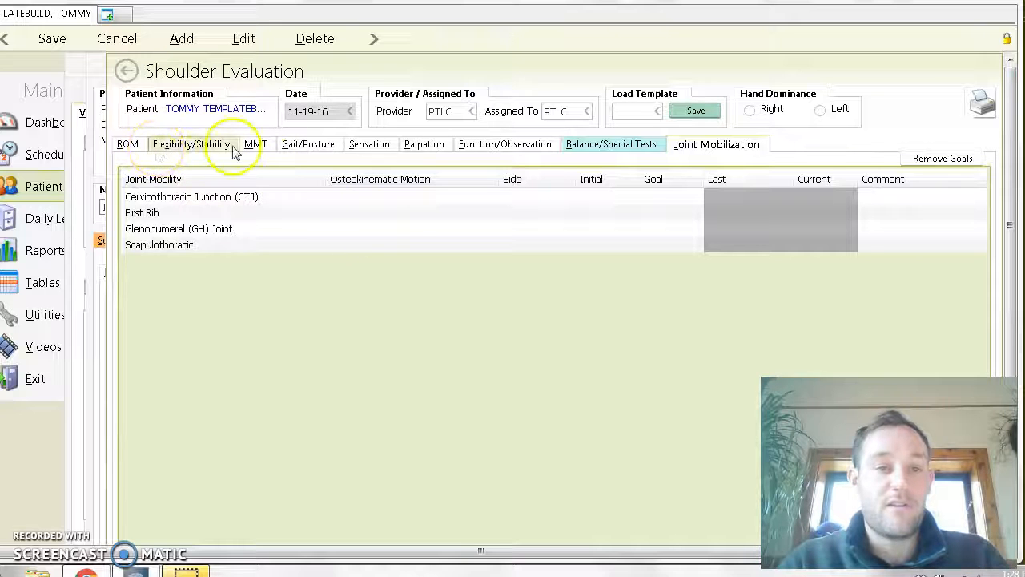
click(485, 145)
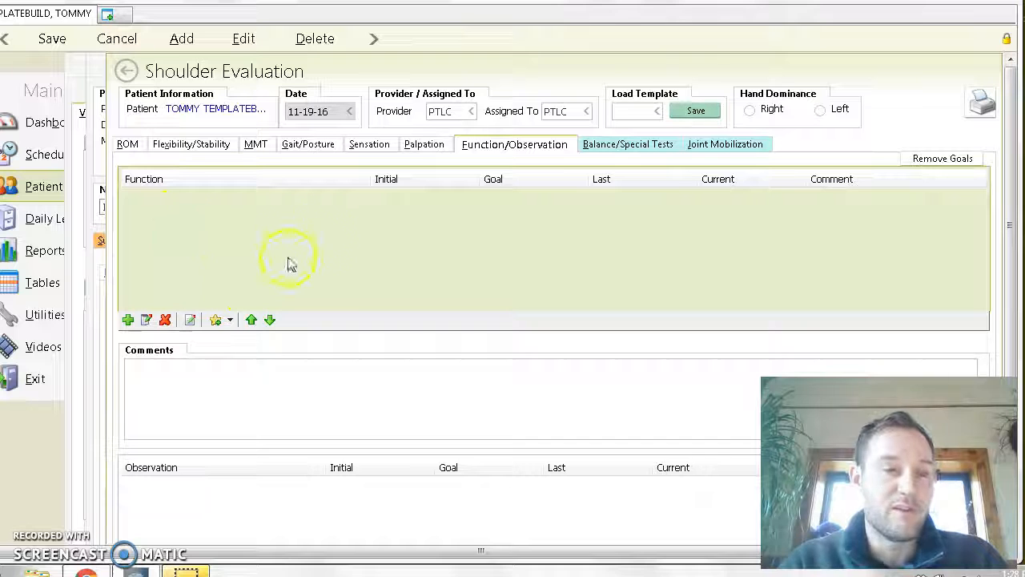
click(232, 321)
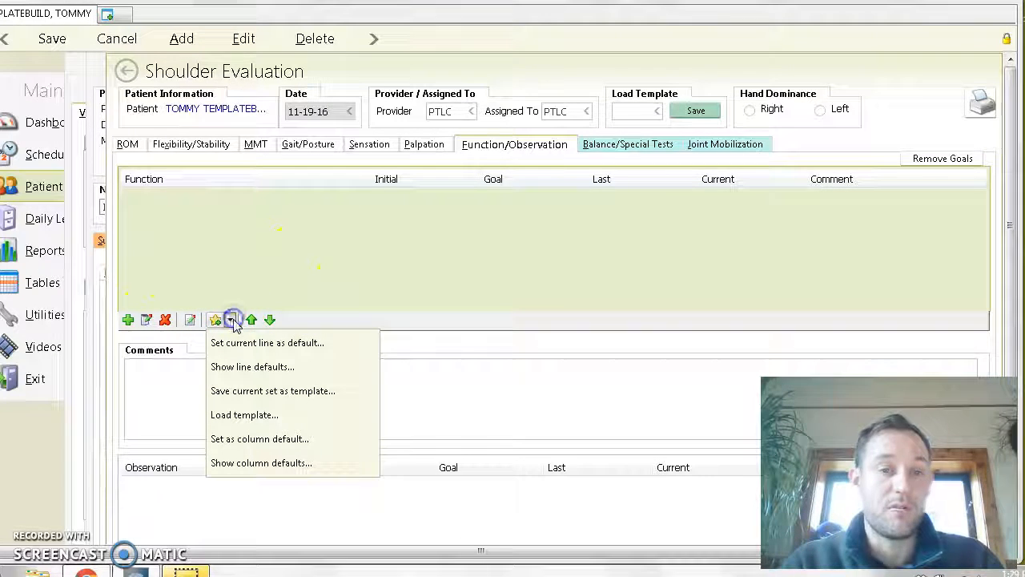
click(243, 414)
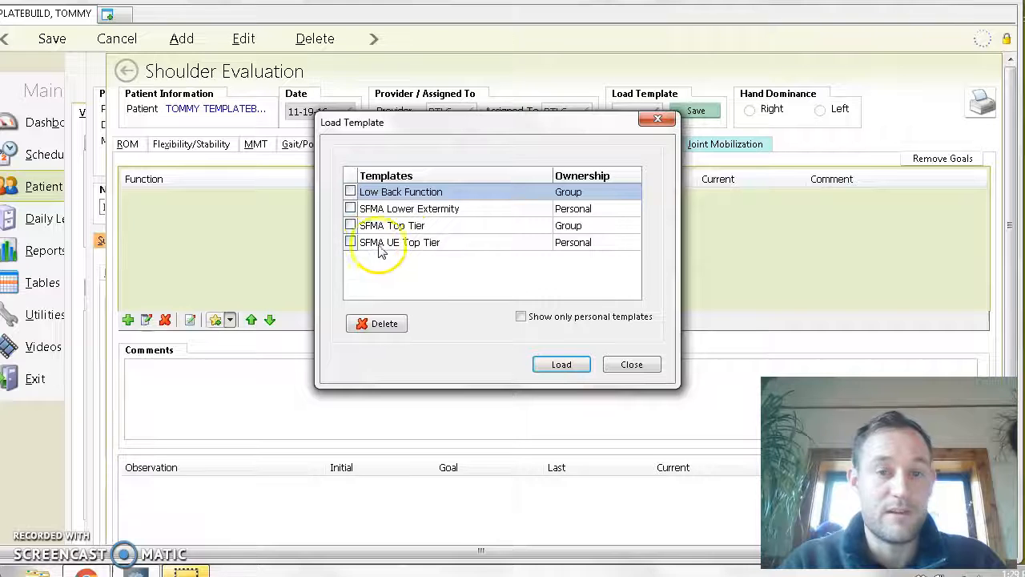
click(350, 241)
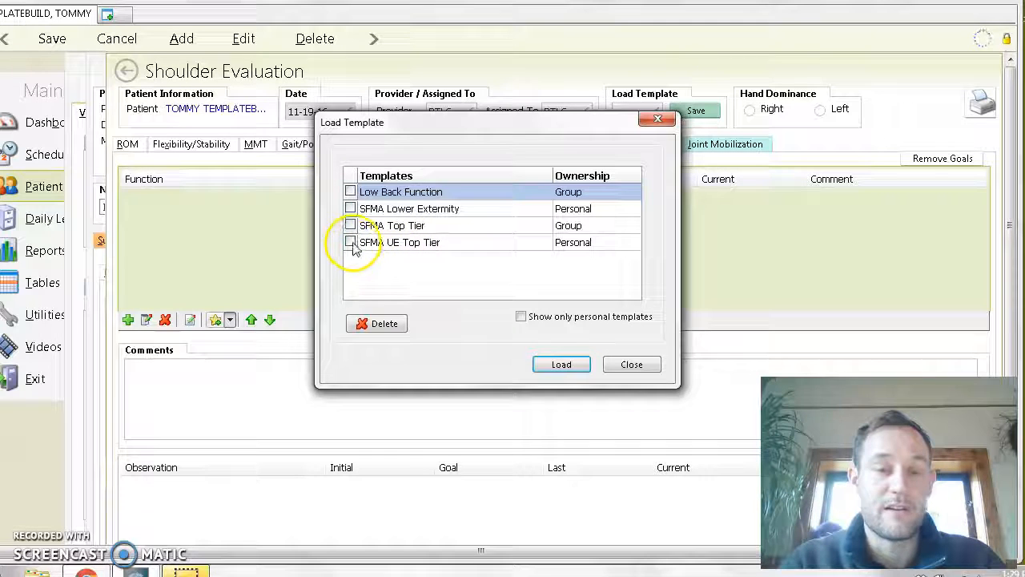
click(555, 364)
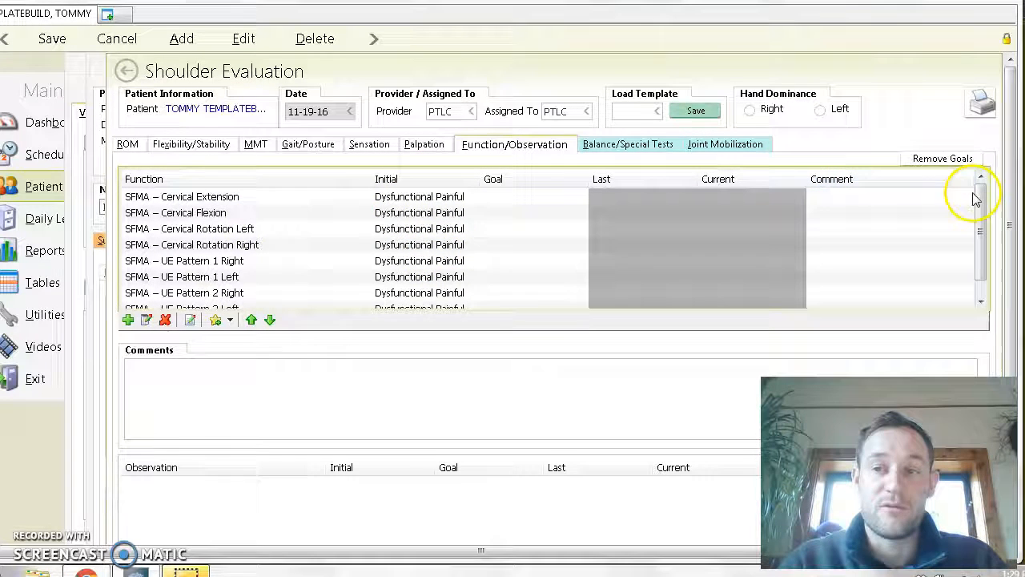
mouse_move(975, 200)
mouse_down()
mouse_move(975, 217)
mouse_move(979, 197)
mouse_up()
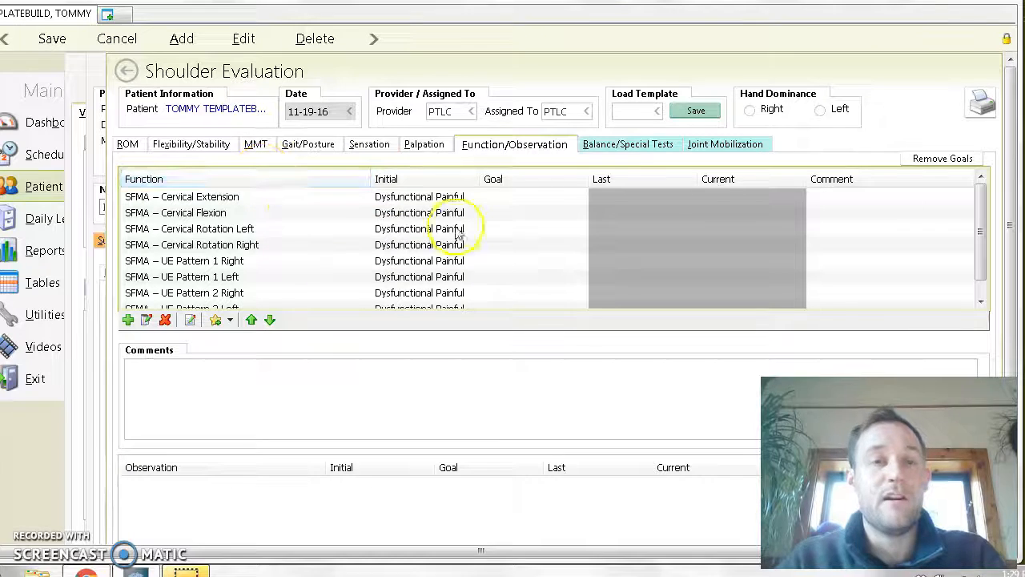
Step: Close the shoulder evaluation and abandon its unsaved changes, returning to the initial evaluation's objective exams
click(135, 74)
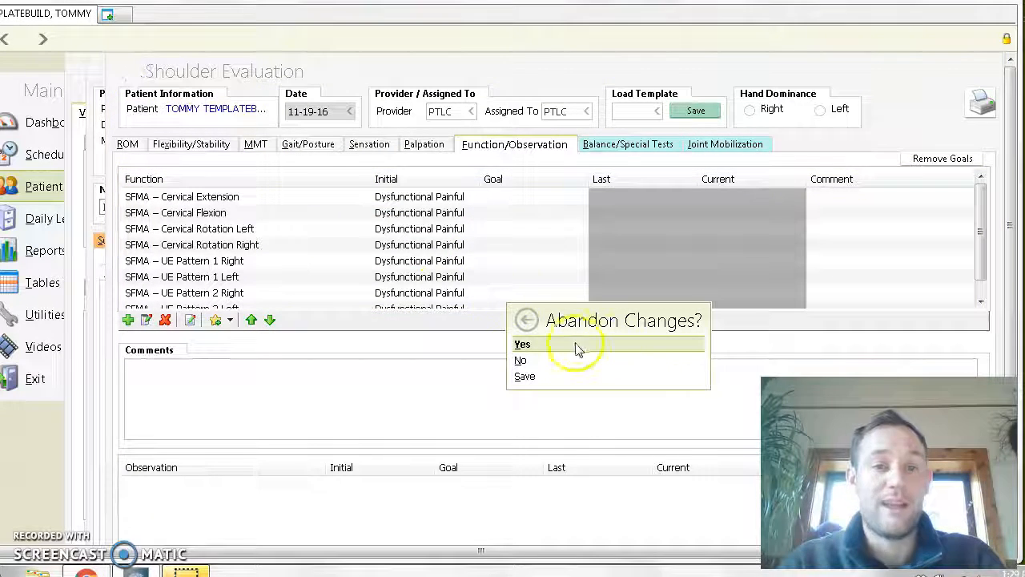
click(521, 361)
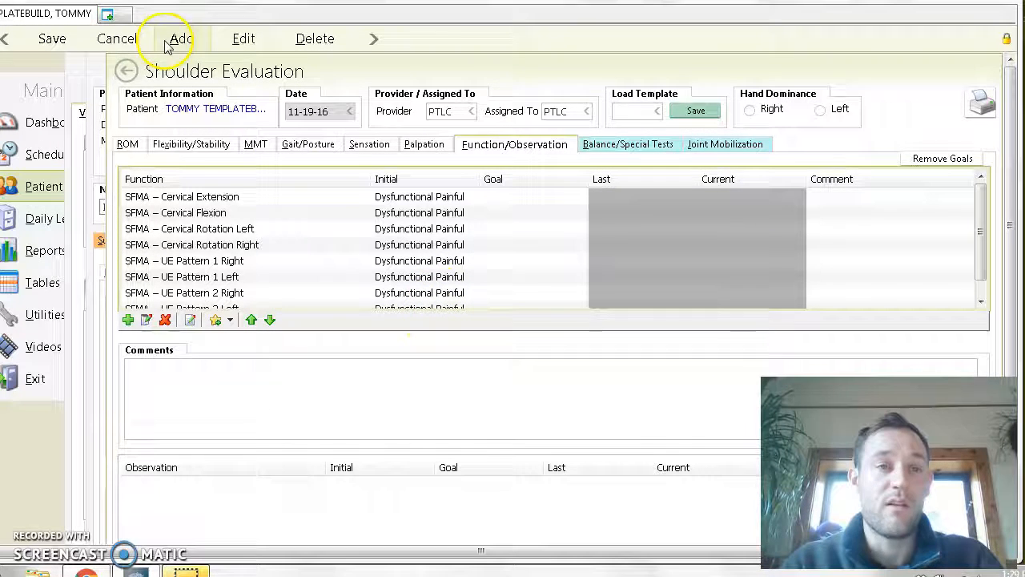
click(117, 40)
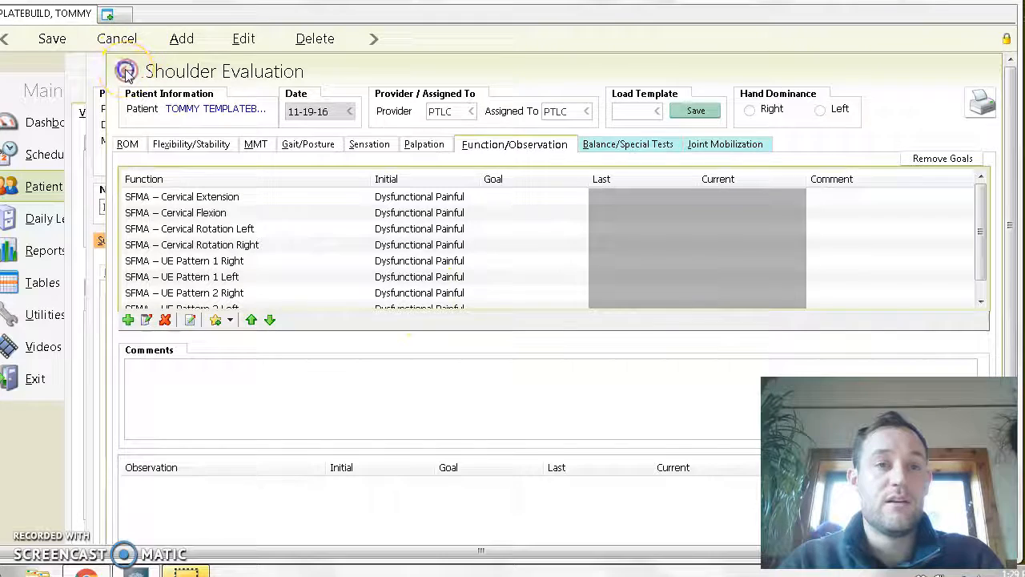
click(525, 344)
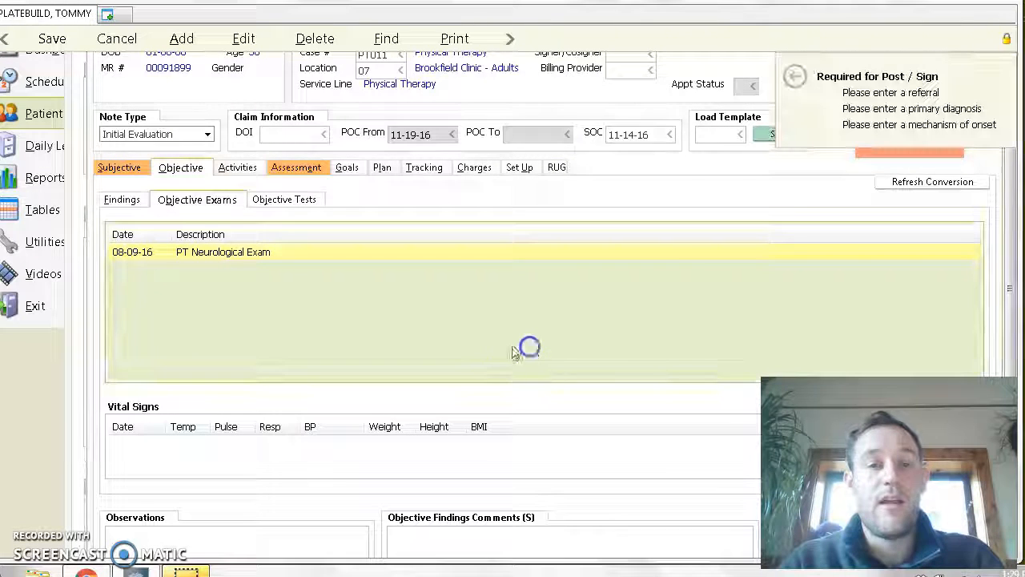